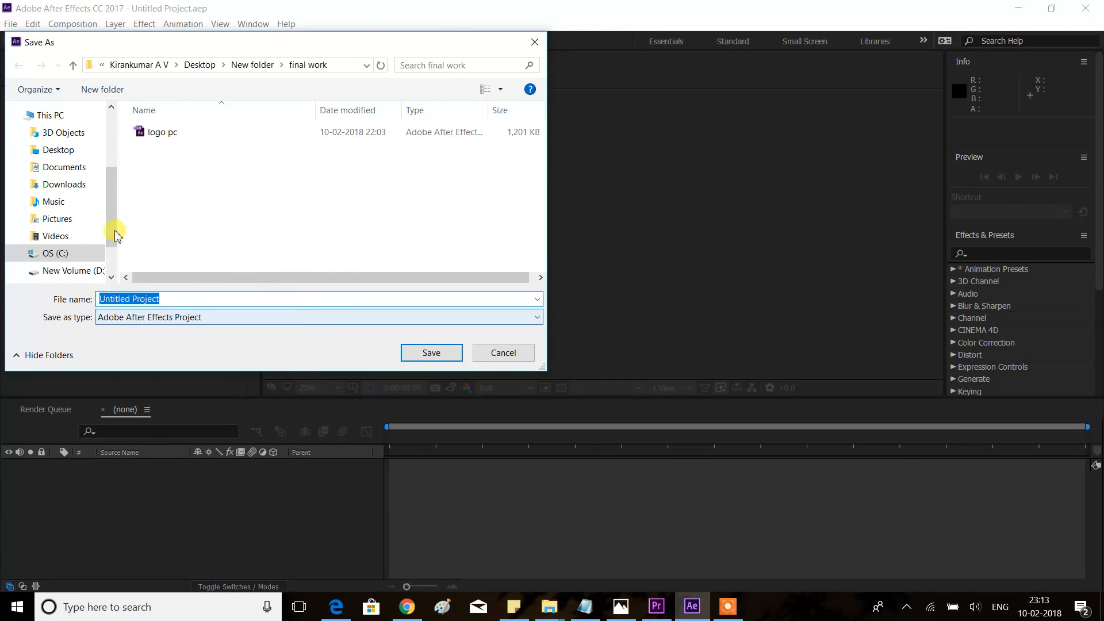
- Save the project as amos on the Desktop
mouse_move(111, 202)
mouse_down()
mouse_move(113, 178)
mouse_move(112, 214)
mouse_move(112, 204)
mouse_up()
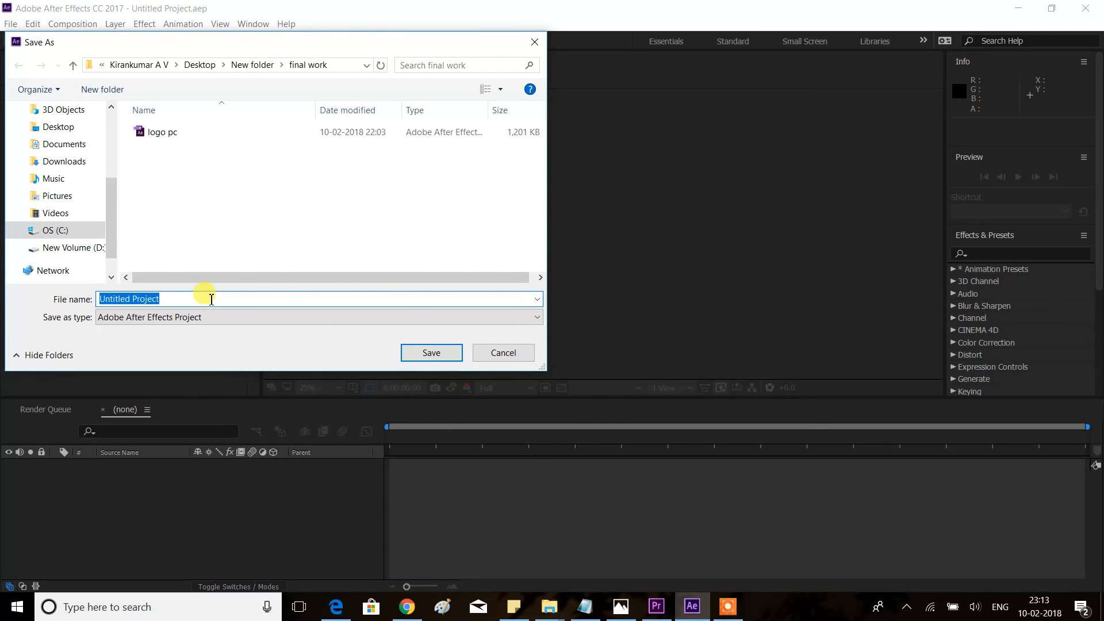
text(am)
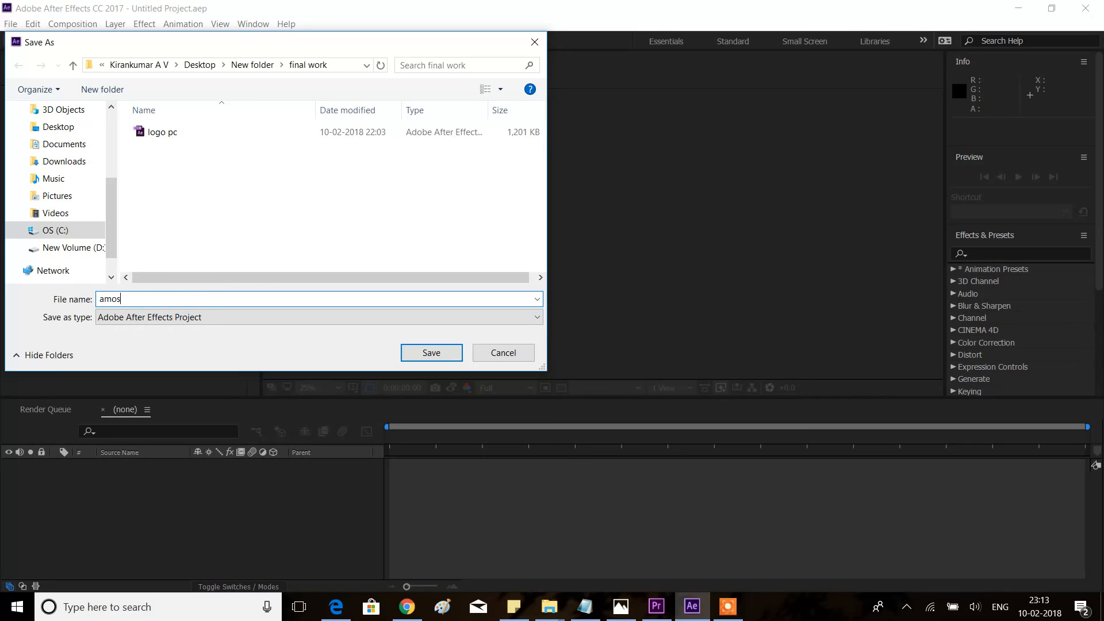
text(os)
click(71, 127)
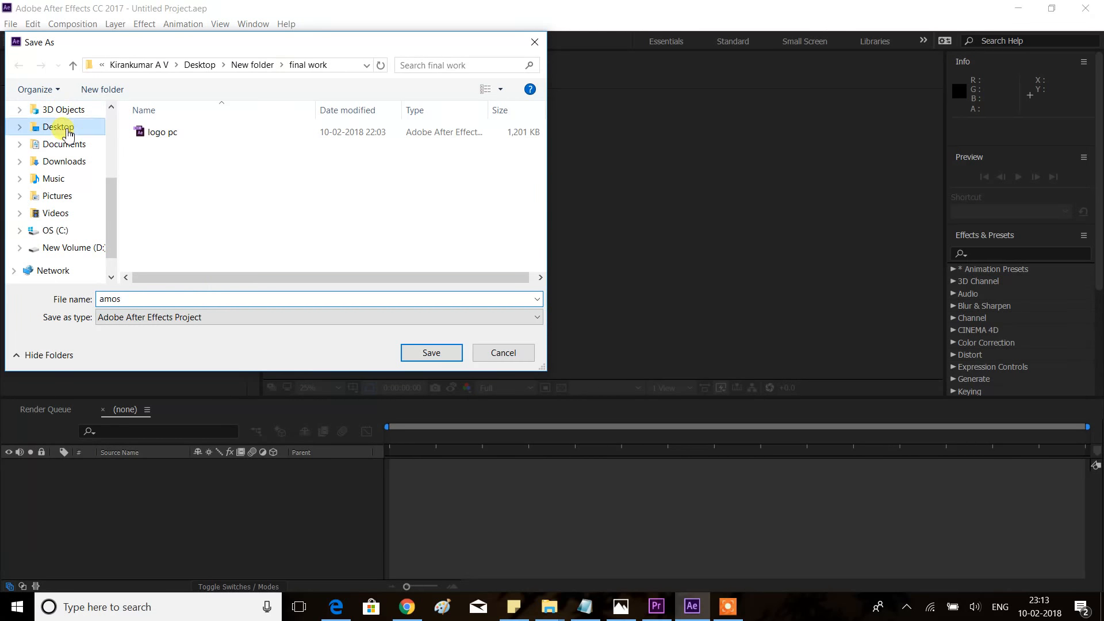
click(430, 353)
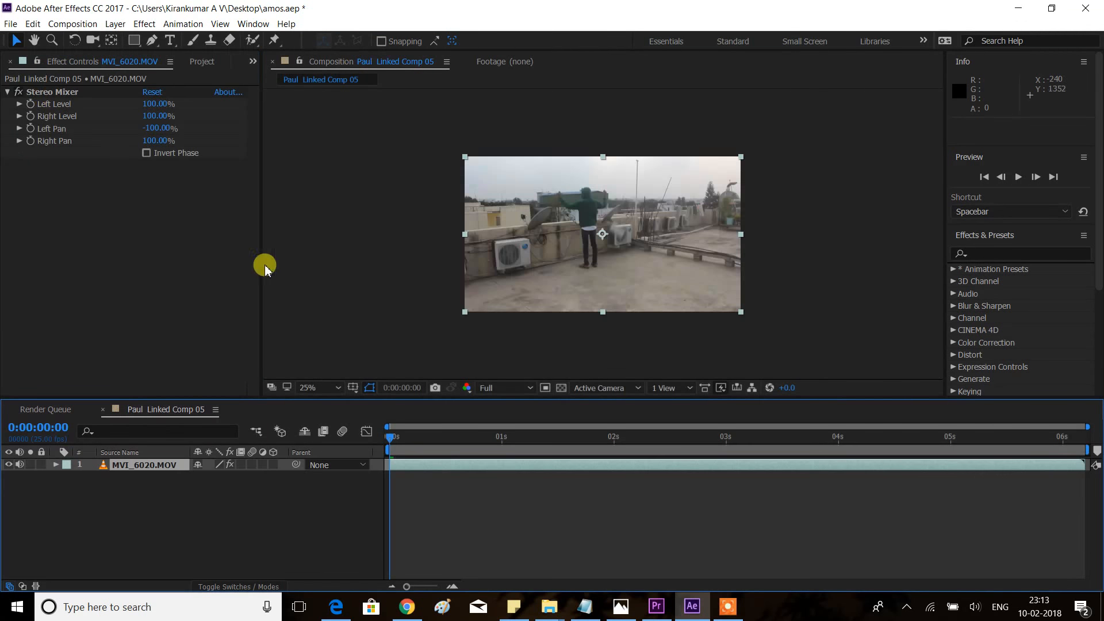
key(.)
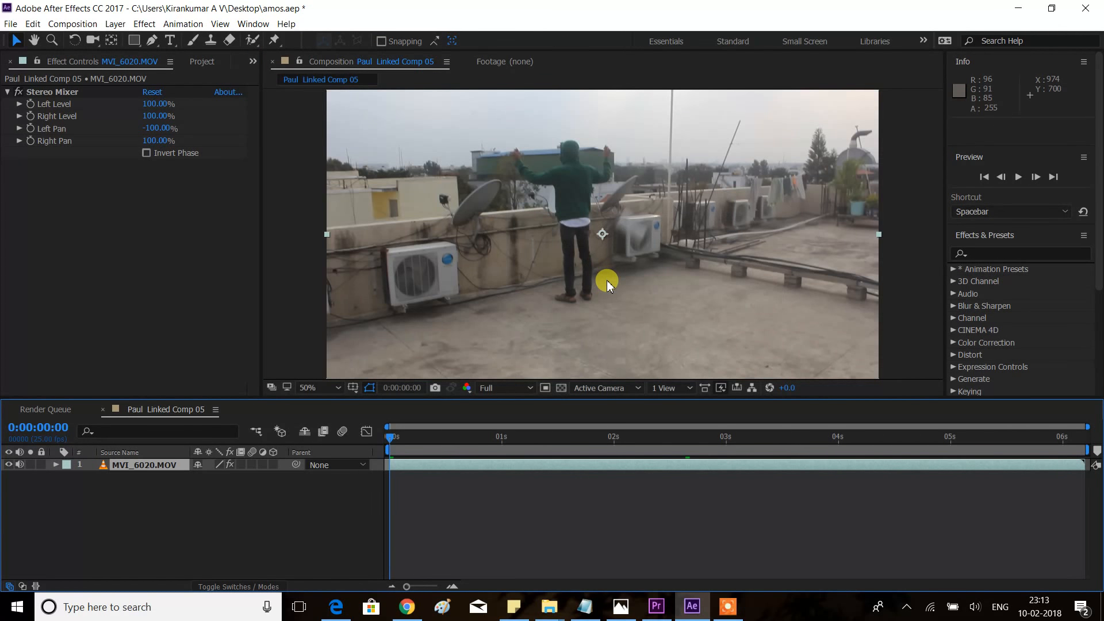
click(520, 491)
click(510, 465)
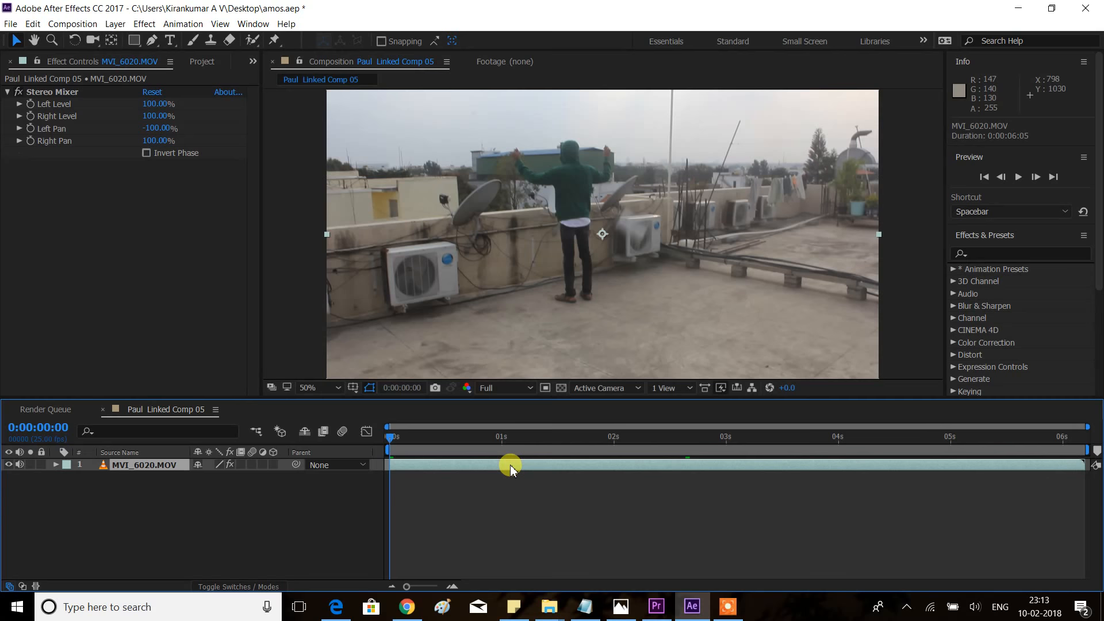
right_click(511, 465)
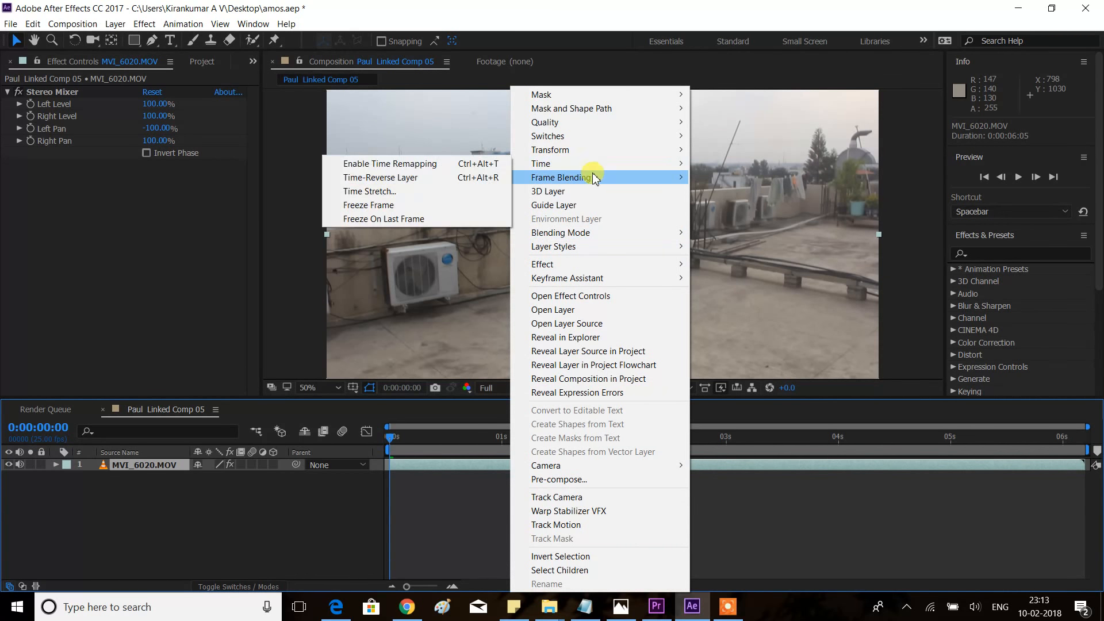
click(715, 490)
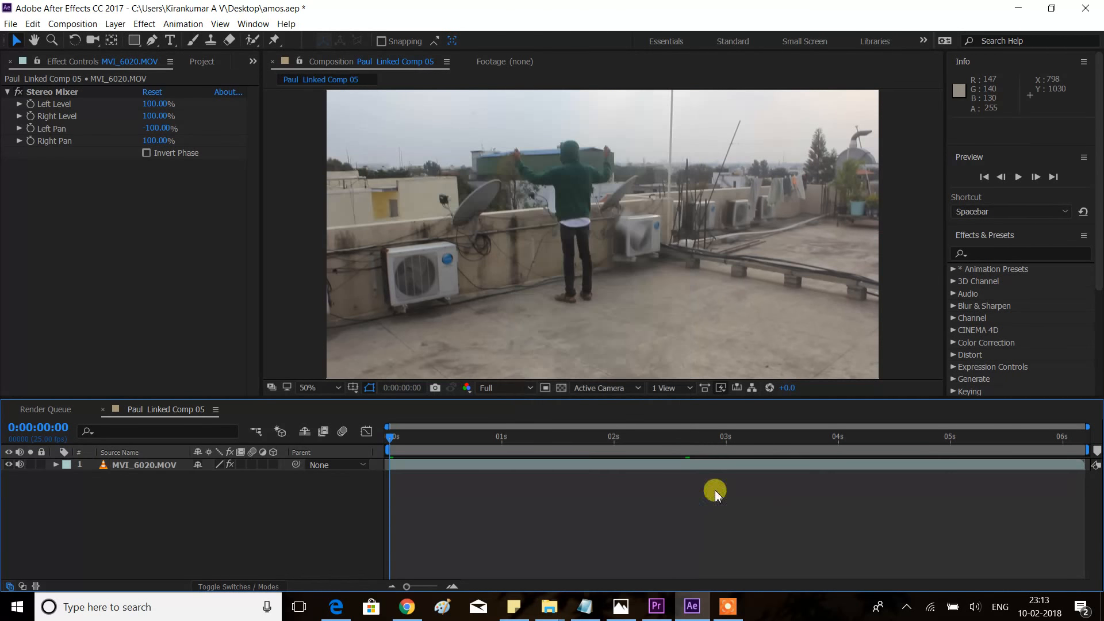
- Duplicate the MVI_6020.MOV layer and freeze the upper copy at the first frame
click(549, 468)
key(ctrl+d)
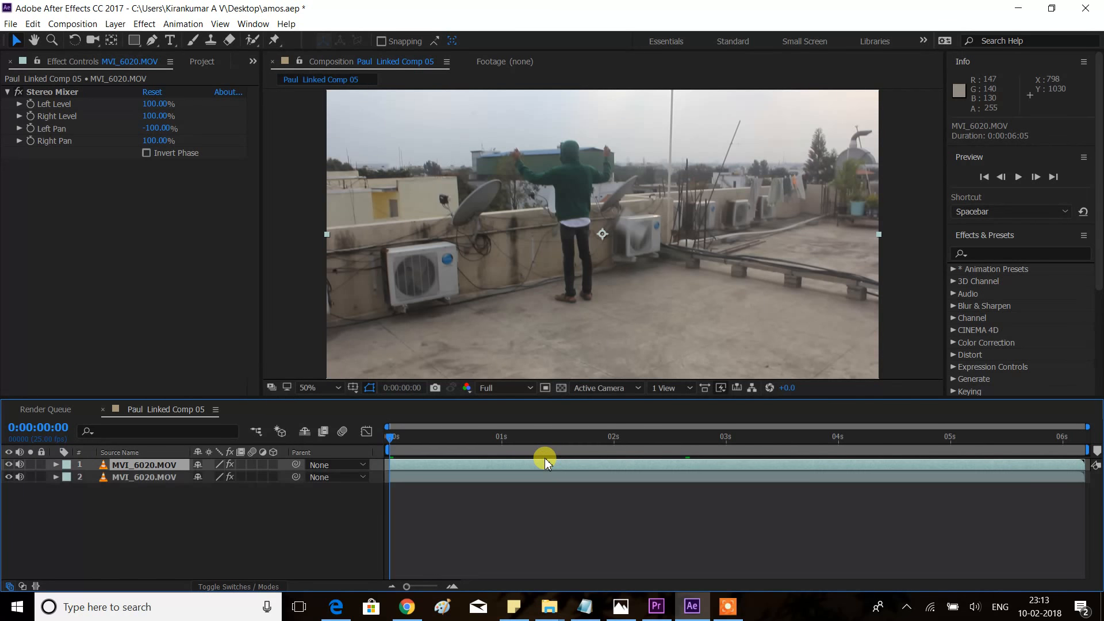
right_click(524, 469)
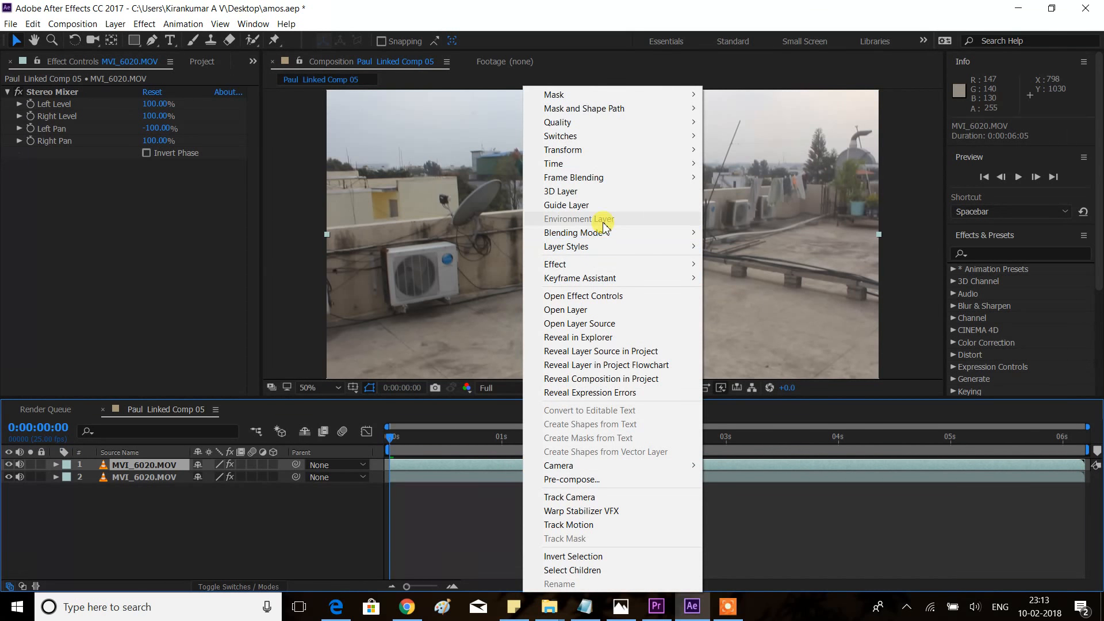
mouse_move(601, 167)
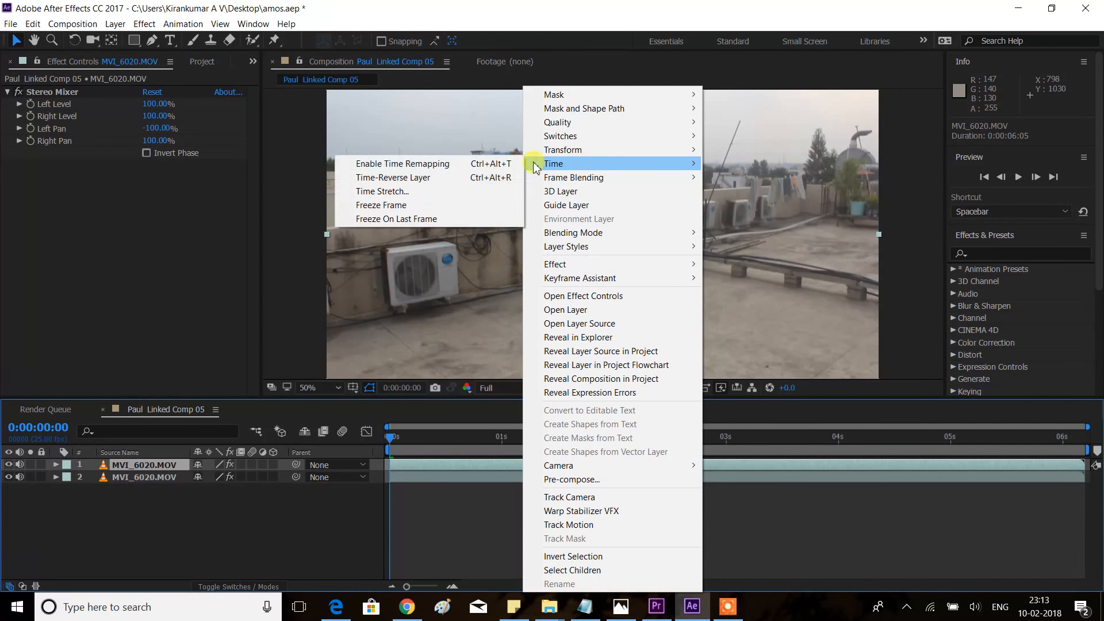
click(421, 207)
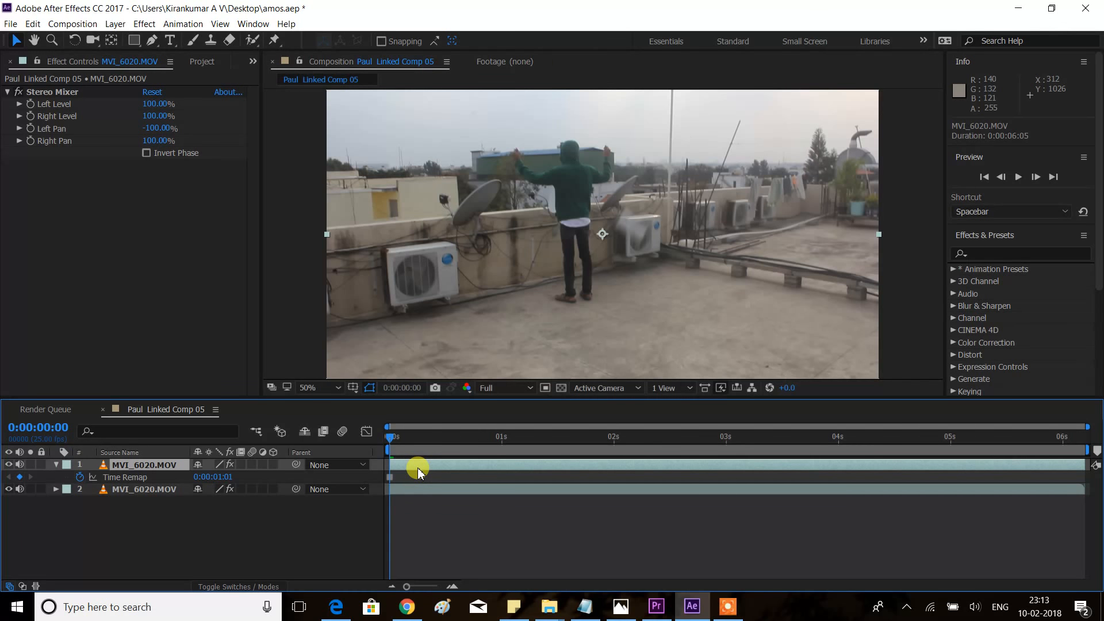
- Move the frozen copy below the original clip and hide it
drag(151, 465, 150, 506)
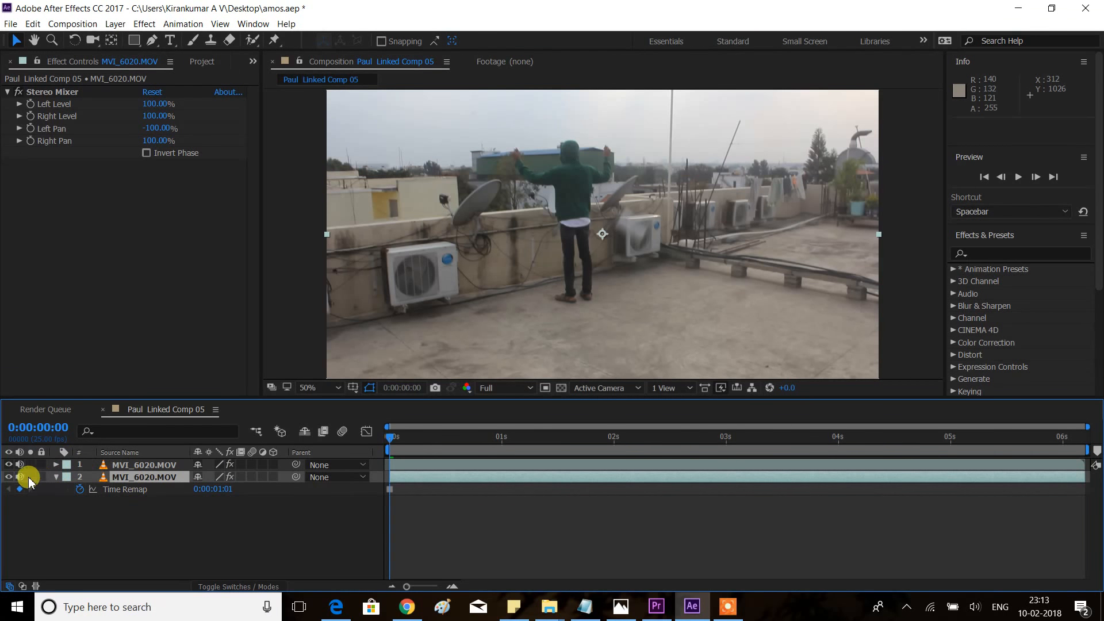
click(10, 479)
- Preview the original clip, set the current time to 0:00:03:11 and select the original layer
key(space)
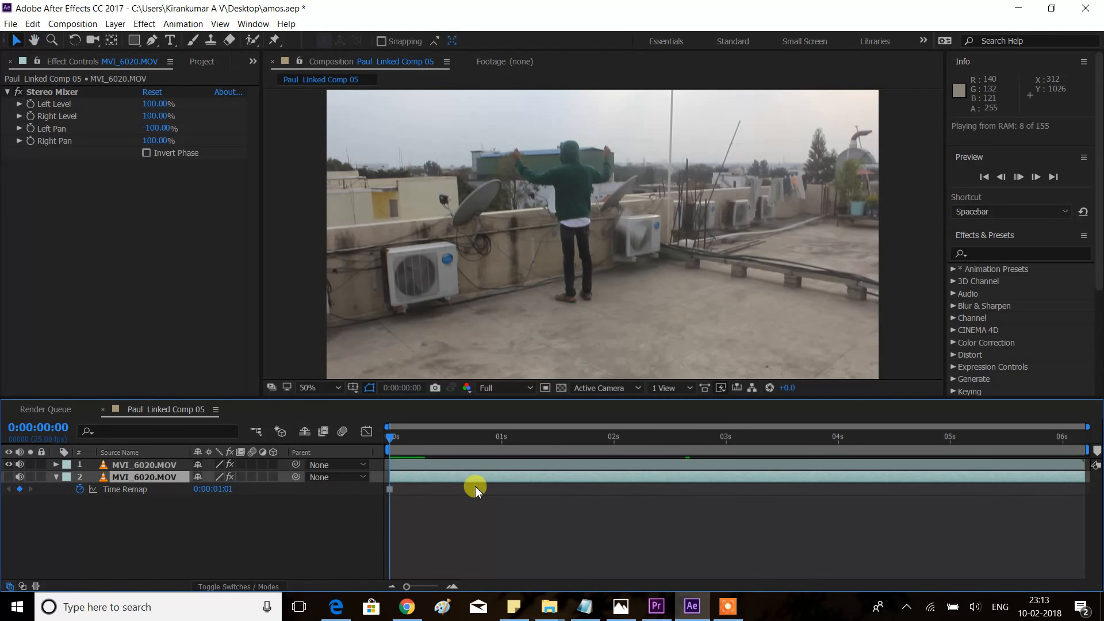
key(space)
drag(473, 437, 777, 438)
click(781, 463)
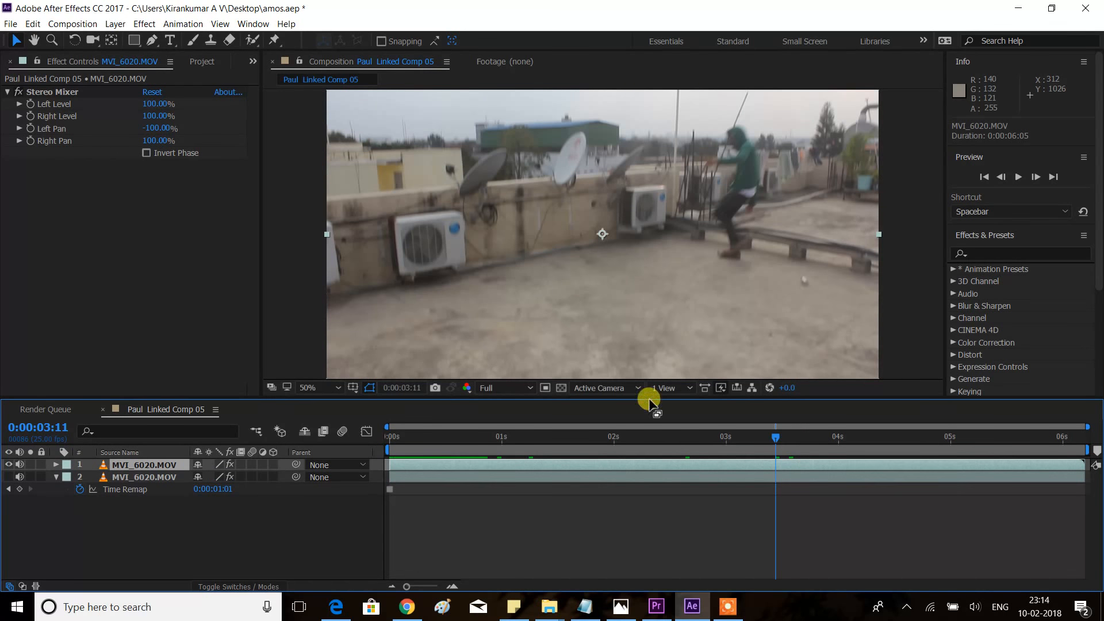
right_click(648, 469)
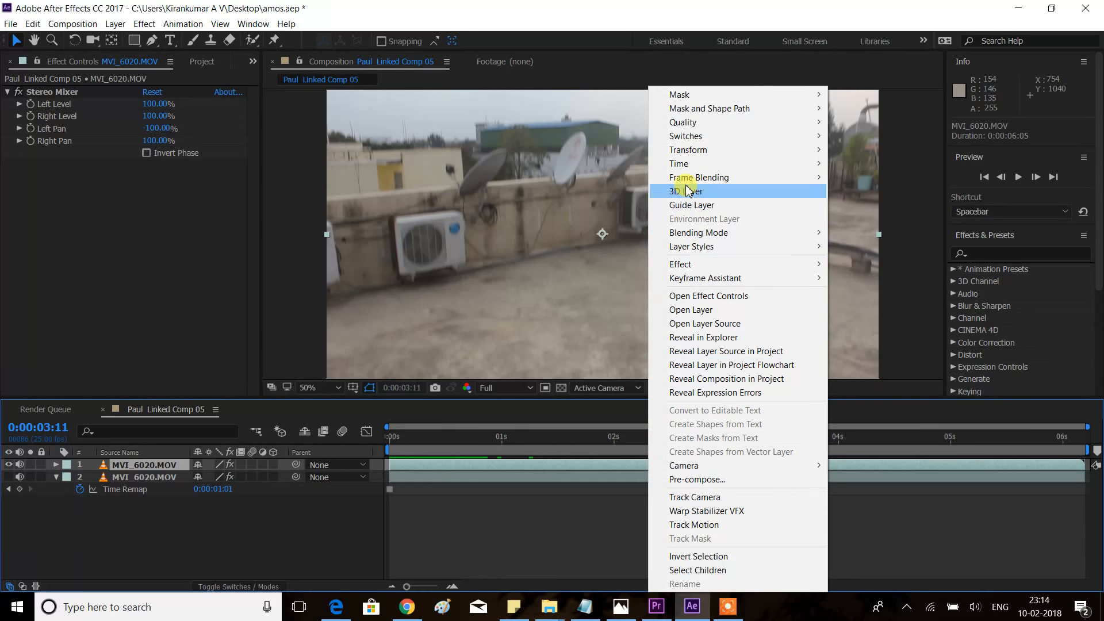
mouse_move(693, 168)
click(568, 506)
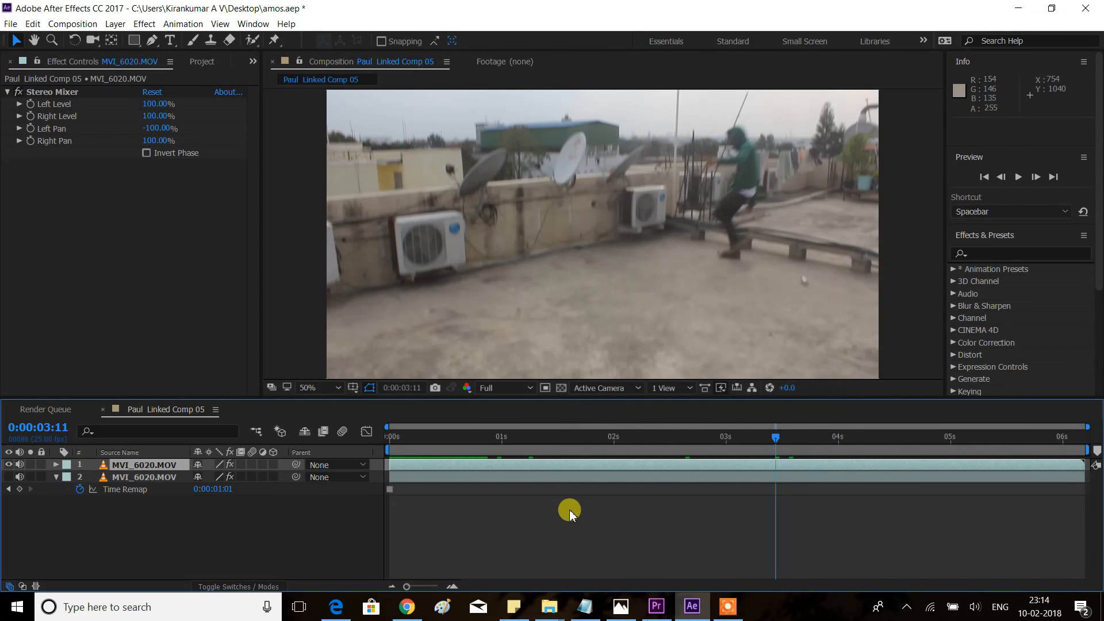
- Duplicate the original clip layer and freeze the upper copy at 0:00:03:11
click(573, 469)
key(ctrl+d)
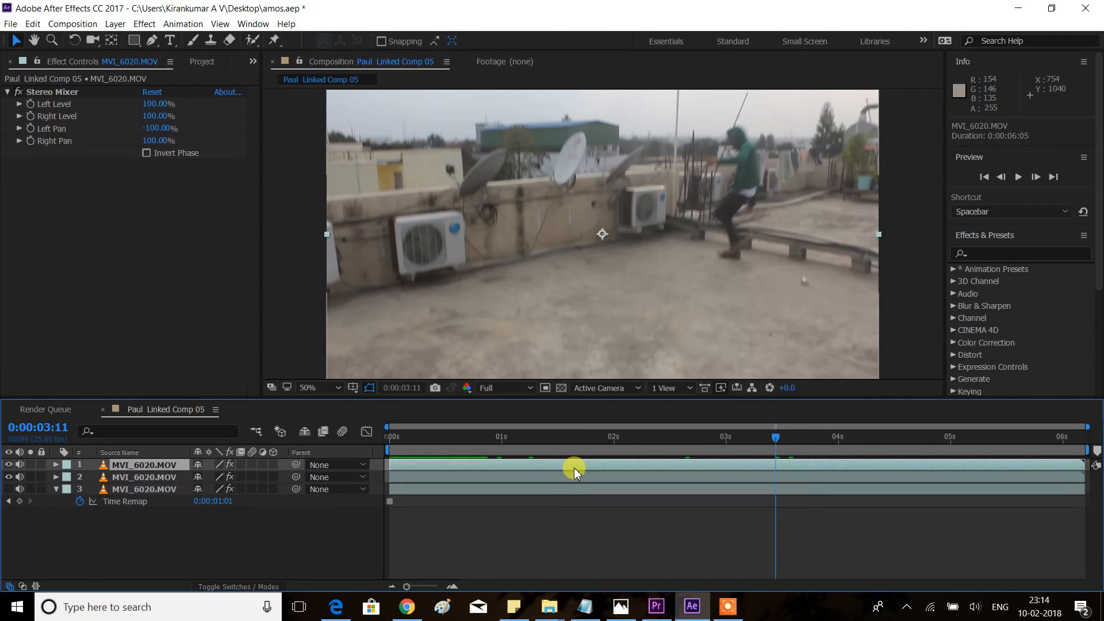
right_click(575, 471)
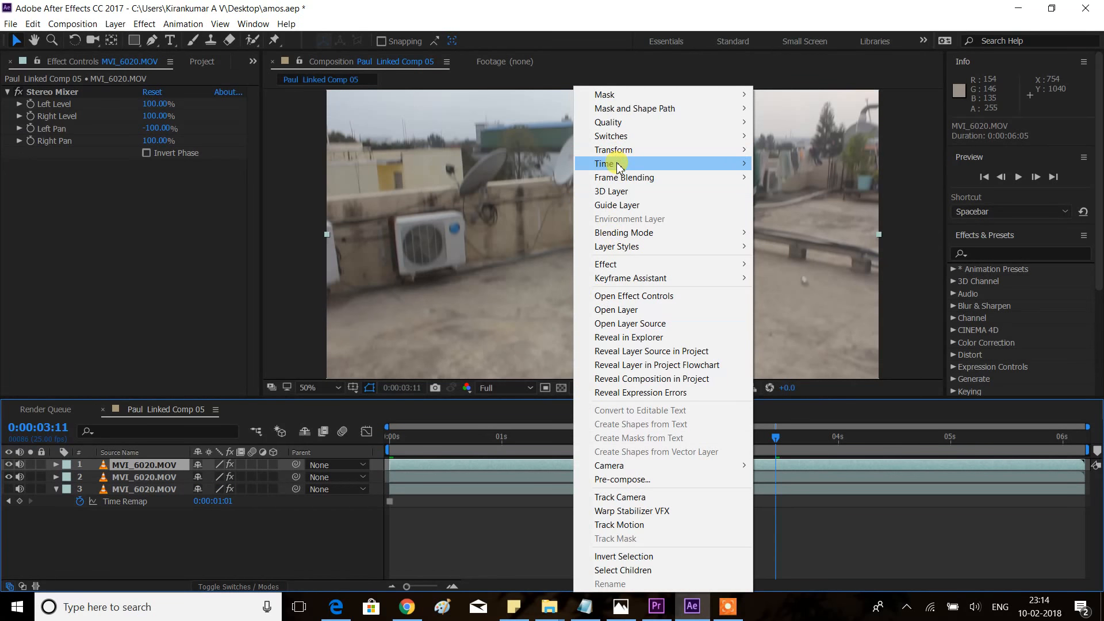
mouse_move(638, 164)
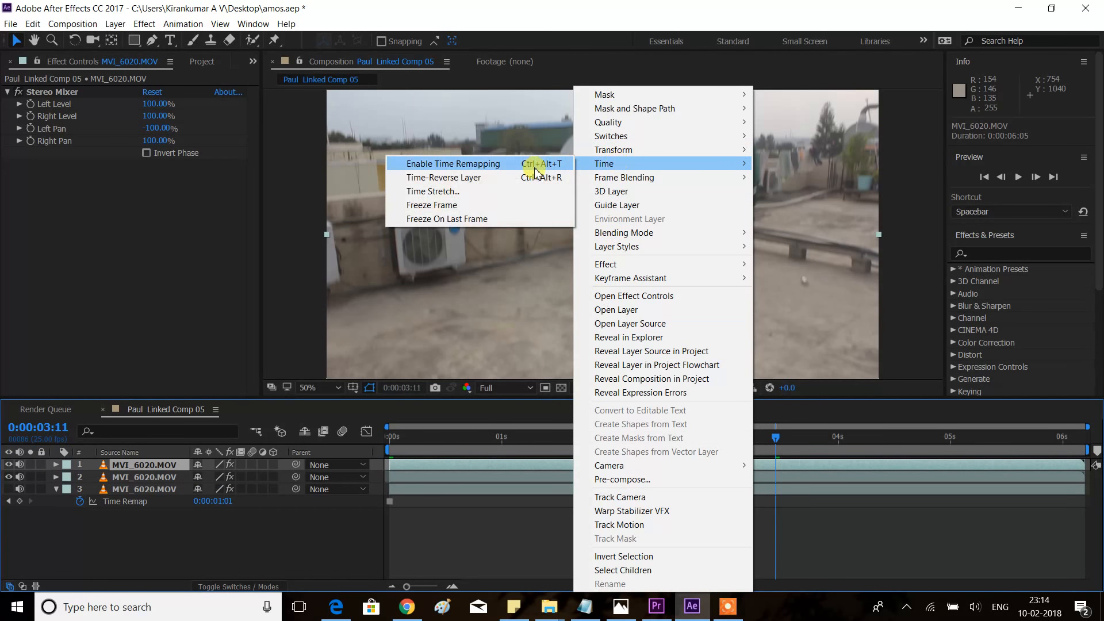
click(462, 205)
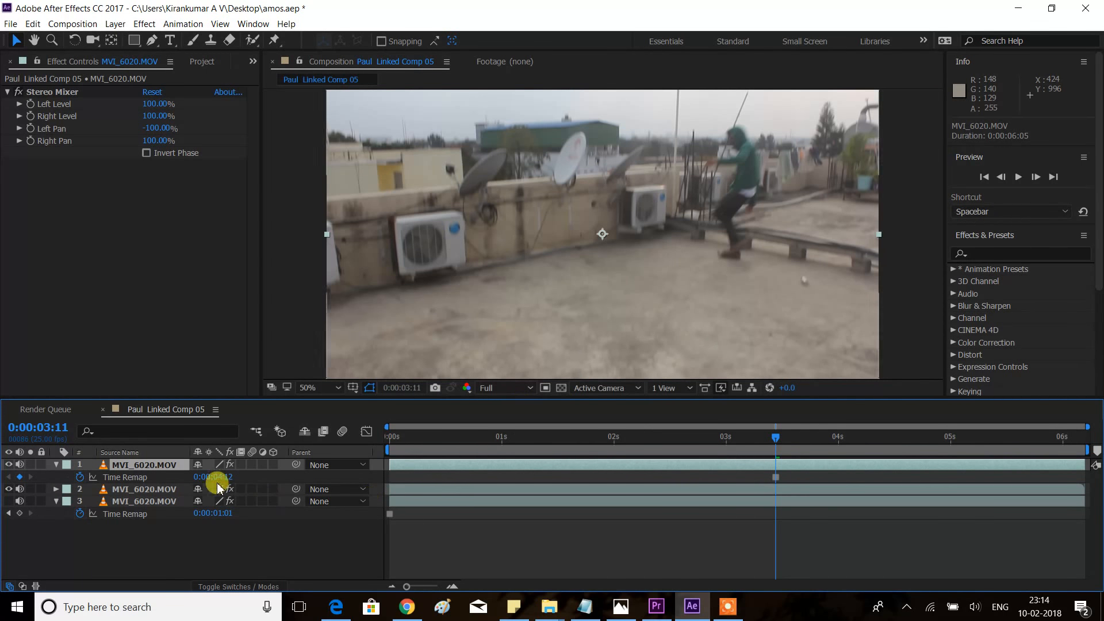
- Hide the original clip between the two frozen copies and show the bottom frozen copy, with the current time at 0:00:00:00
click(9, 489)
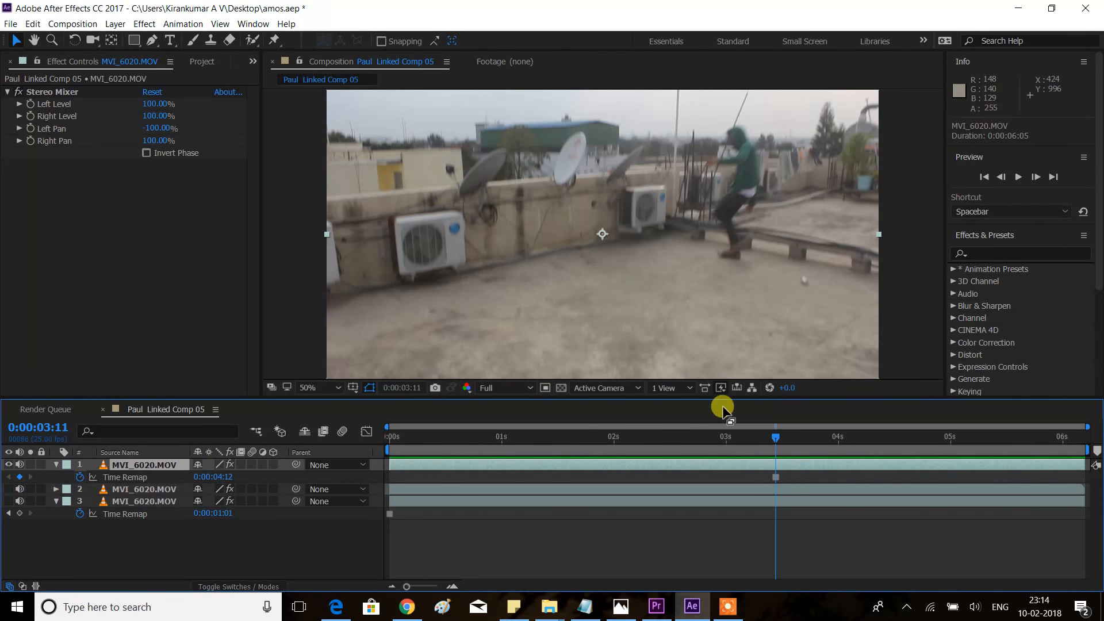
drag(595, 437, 382, 439)
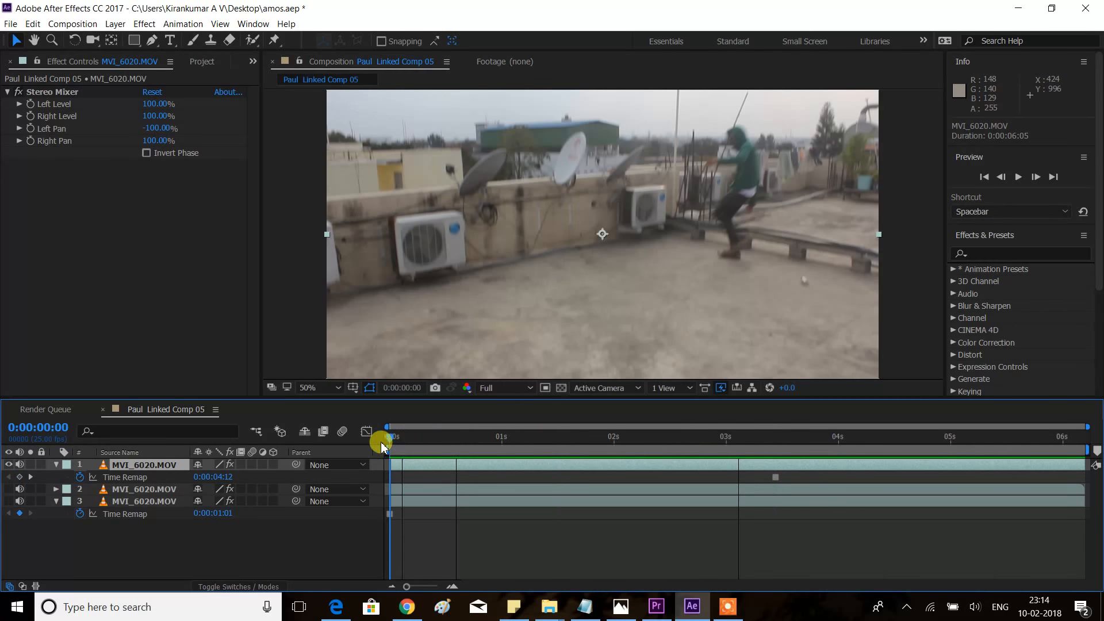
click(9, 466)
click(8, 466)
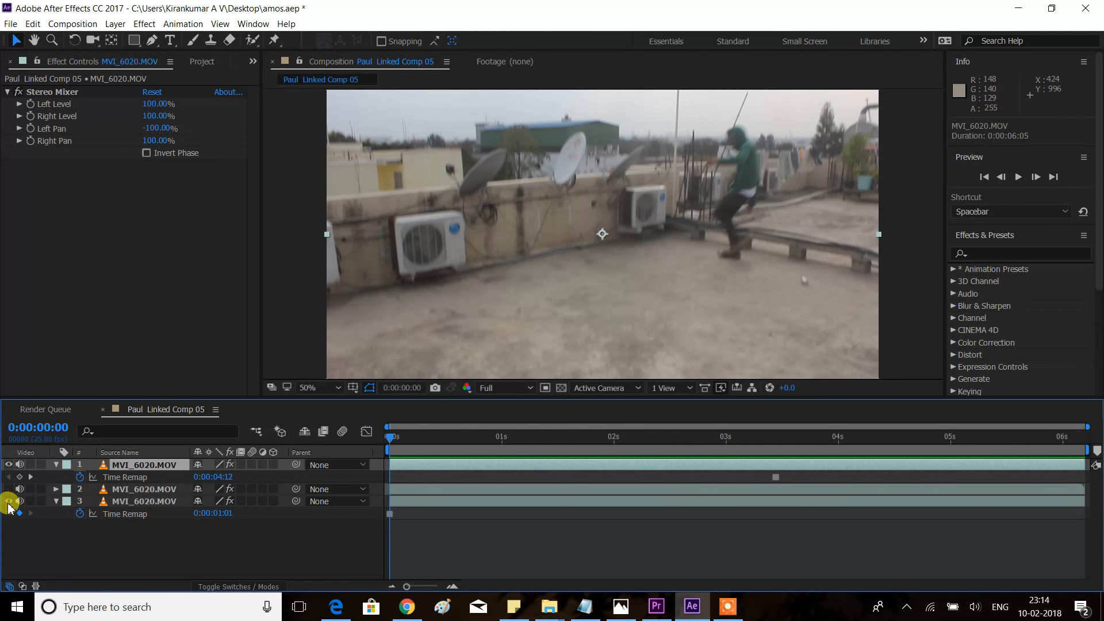
- Toggle the top frozen layer's visibility repeatedly to compare the two freeze frames, leaving it shown
click(9, 465)
click(10, 466)
click(10, 466)
click(10, 464)
click(10, 464)
click(10, 464)
click(10, 464)
click(10, 464)
click(10, 465)
click(9, 464)
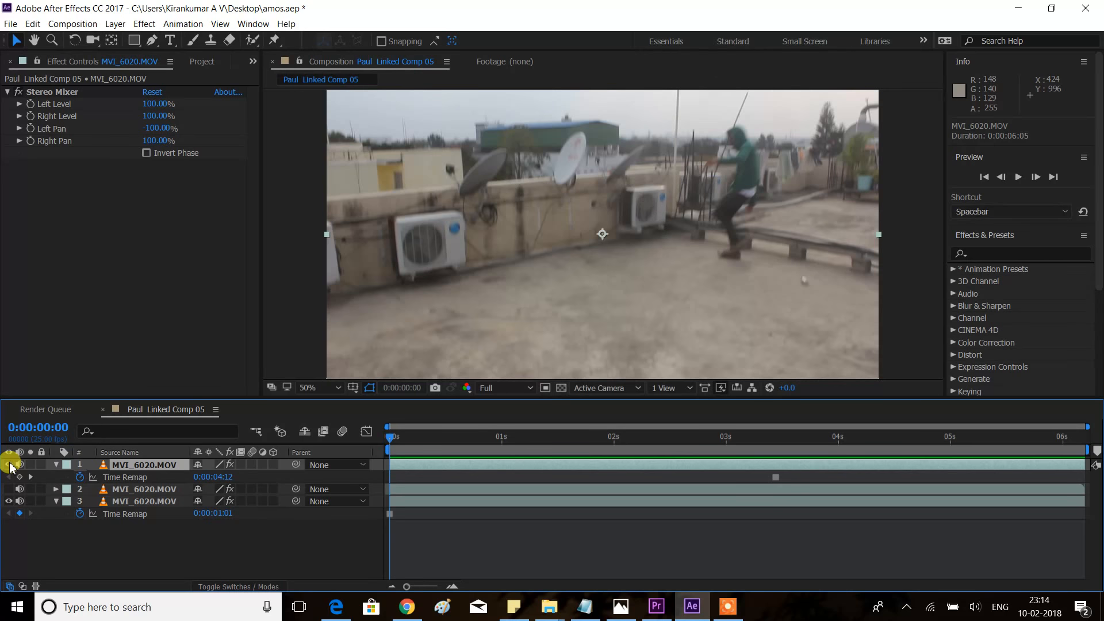
click(10, 464)
click(10, 464)
click(10, 465)
click(9, 464)
click(10, 464)
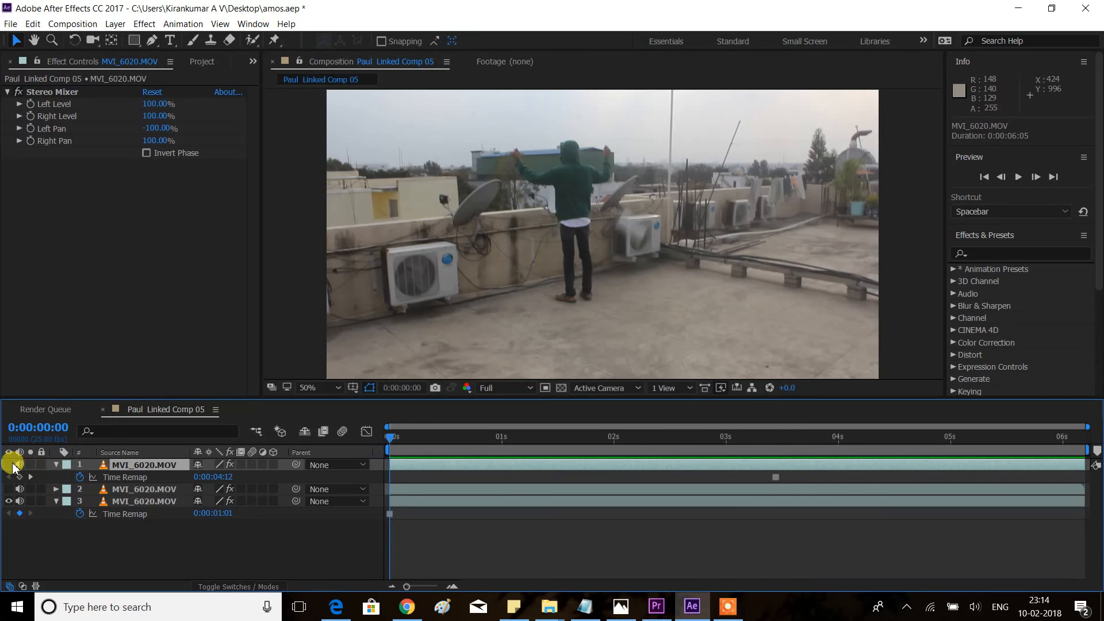
click(10, 464)
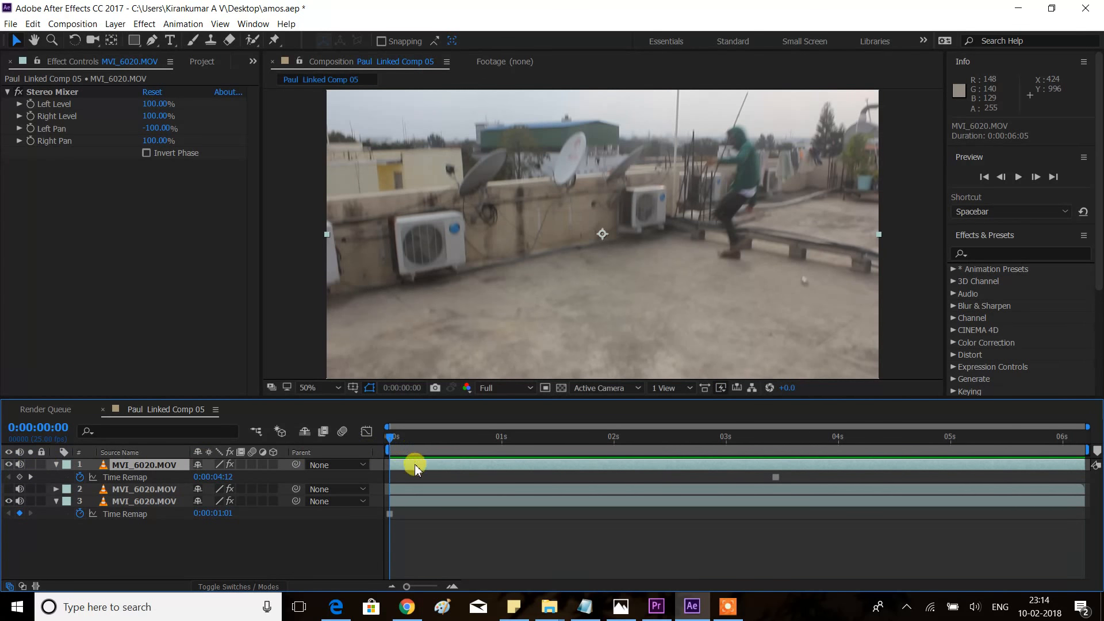
- Draw a rectangular mask on the top frozen layer, from outside the frame's left edge to just right of its centre
drag(399, 442, 562, 448)
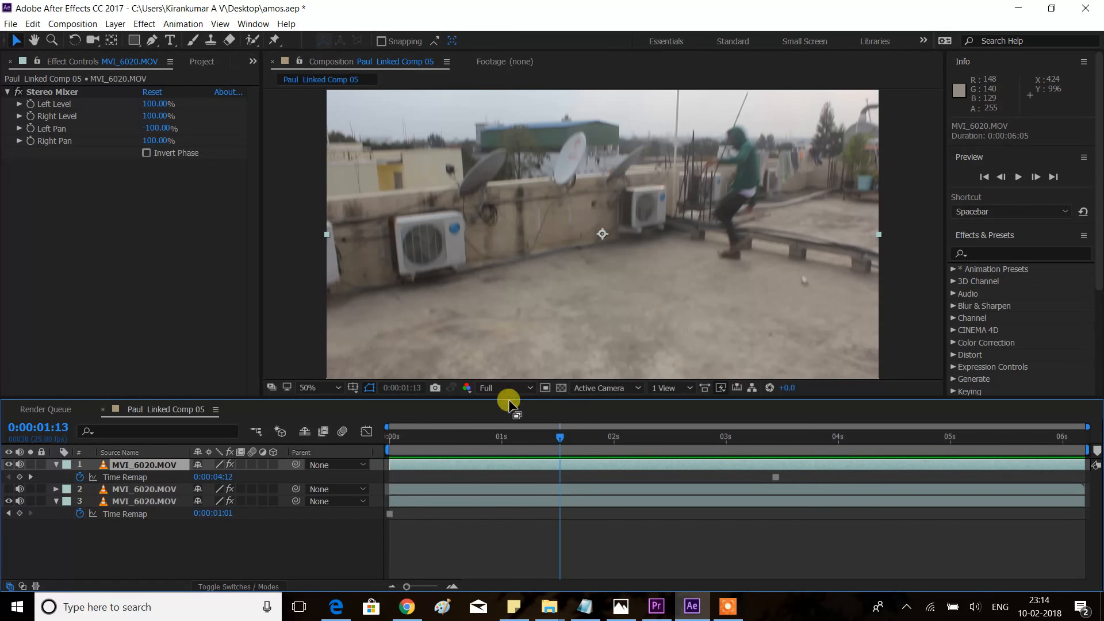
click(137, 46)
key(comma)
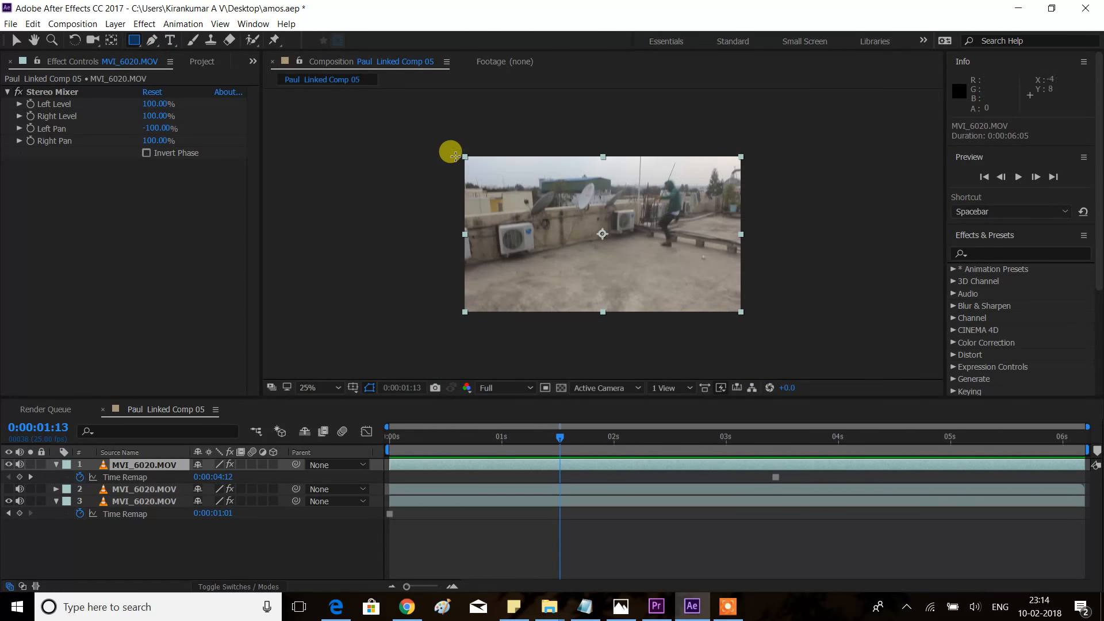
mouse_move(440, 138)
mouse_down()
mouse_move(497, 230)
mouse_move(622, 326)
mouse_up()
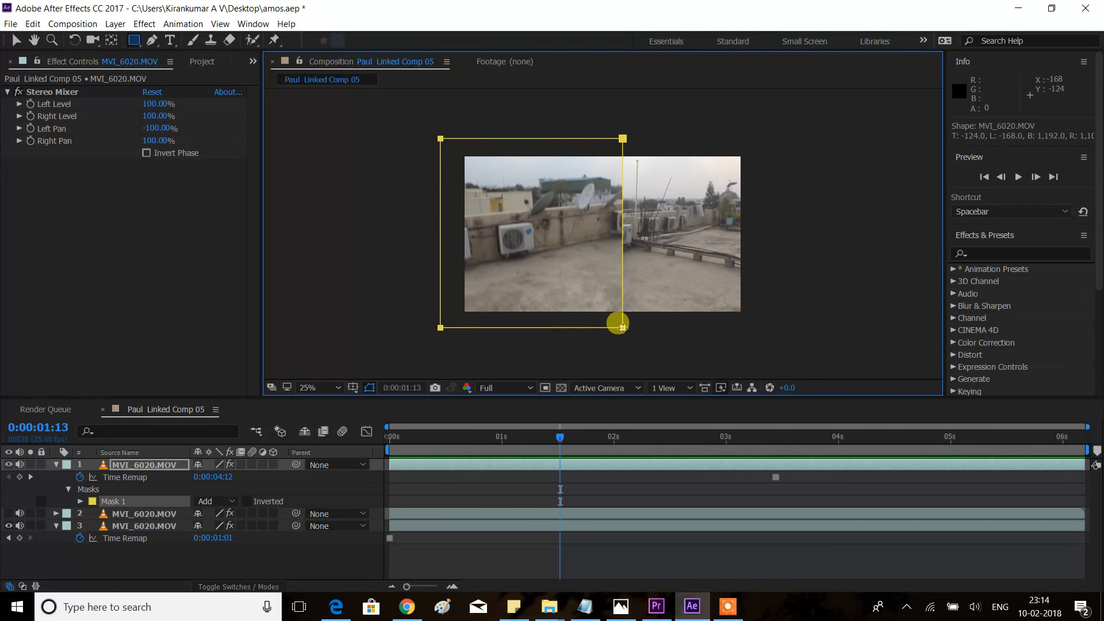
mouse_move(623, 328)
mouse_down()
mouse_move(749, 338)
mouse_move(500, 311)
mouse_move(619, 328)
mouse_up()
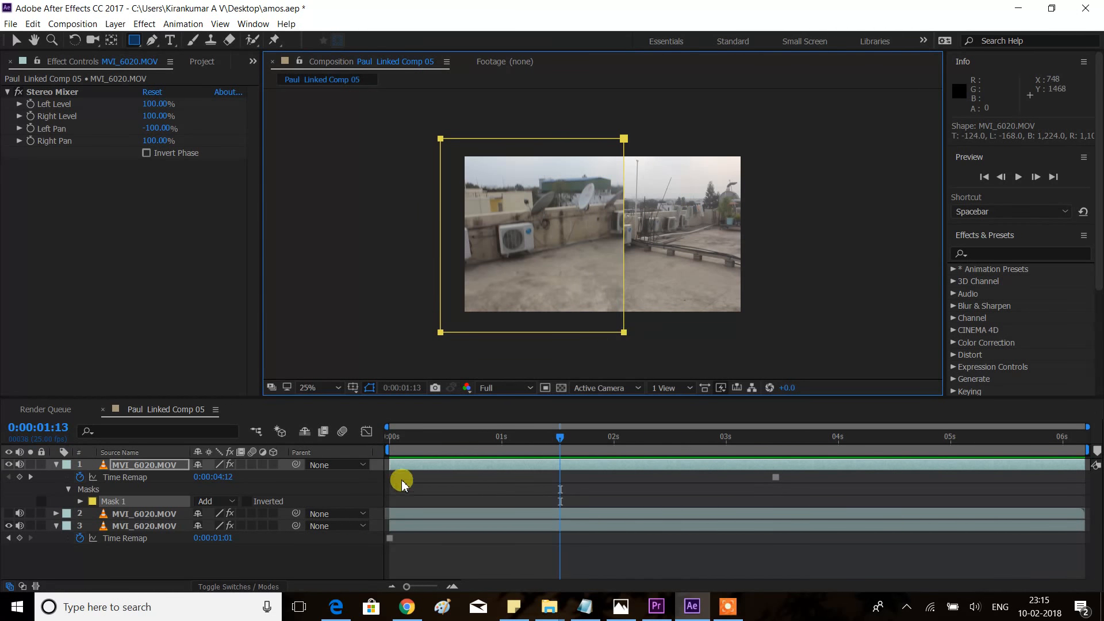
- Set the Mask Feather of the top frozen layer's mask to 89 pixels and deselect the layer
key(f)
drag(226, 489, 290, 487)
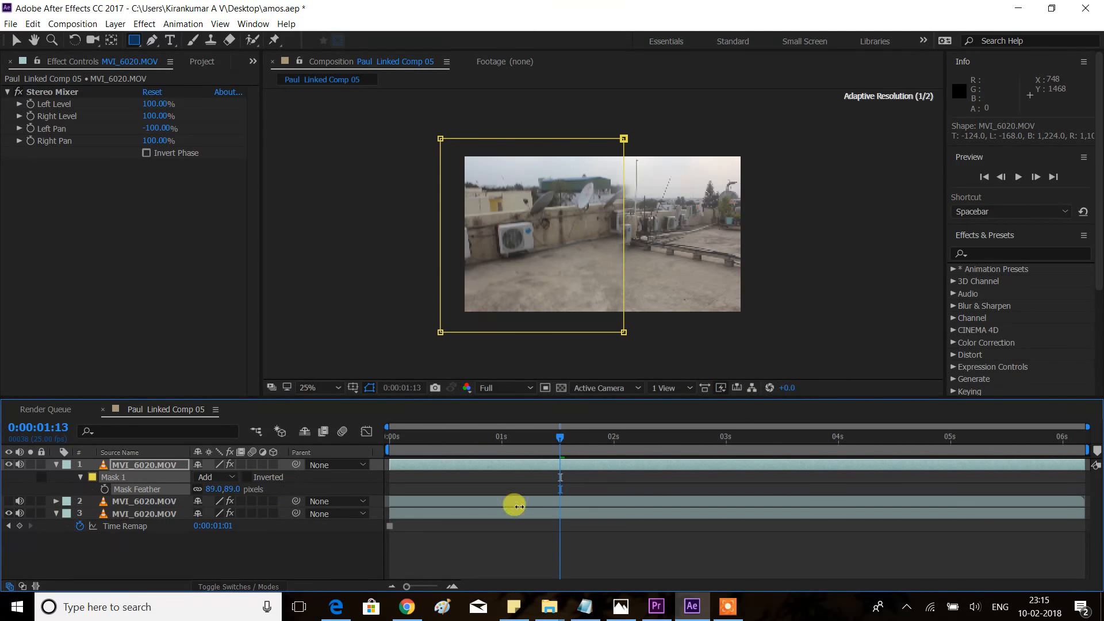
click(671, 542)
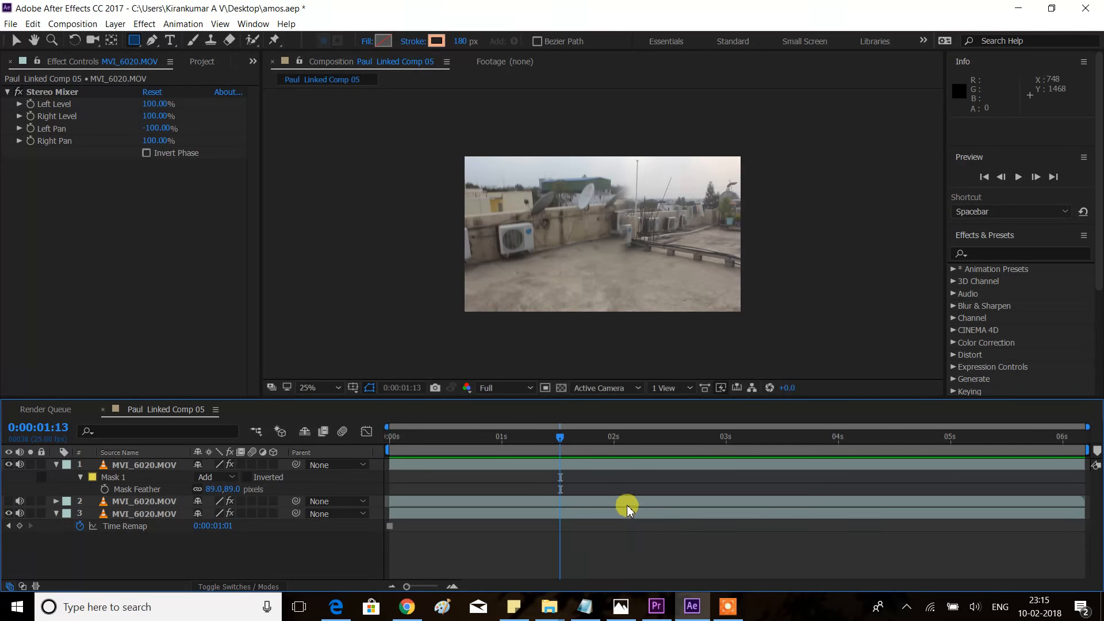
- Move the current time back to 0:00:00:01 and inspect the blended seam between the two frozen frames
drag(560, 438, 392, 443)
scroll(659, 277, up, 2)
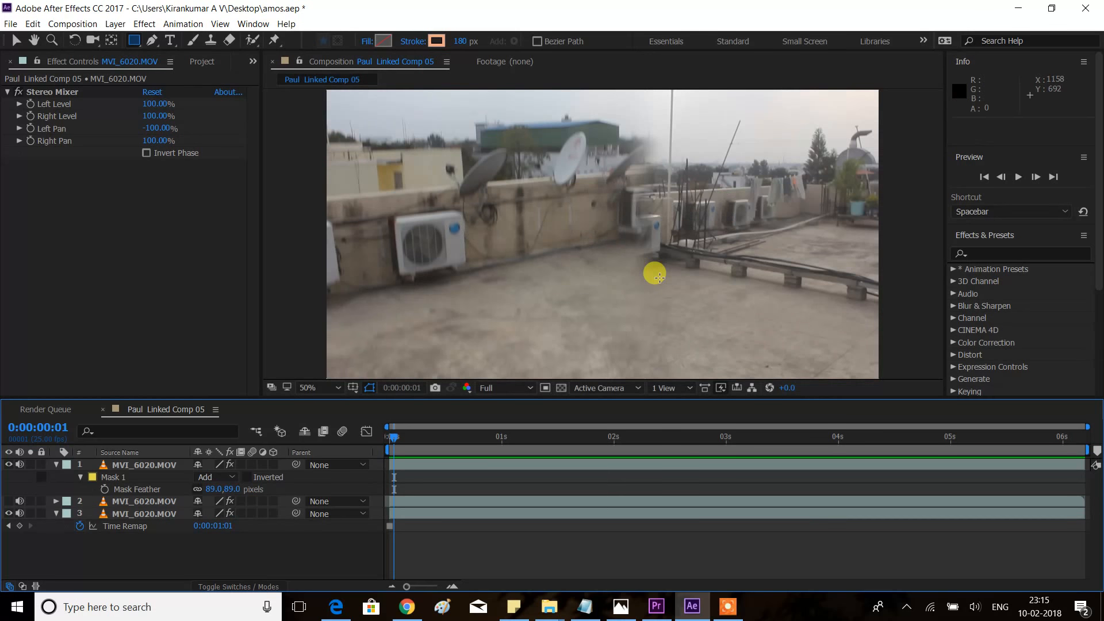
scroll(623, 267, down, 2)
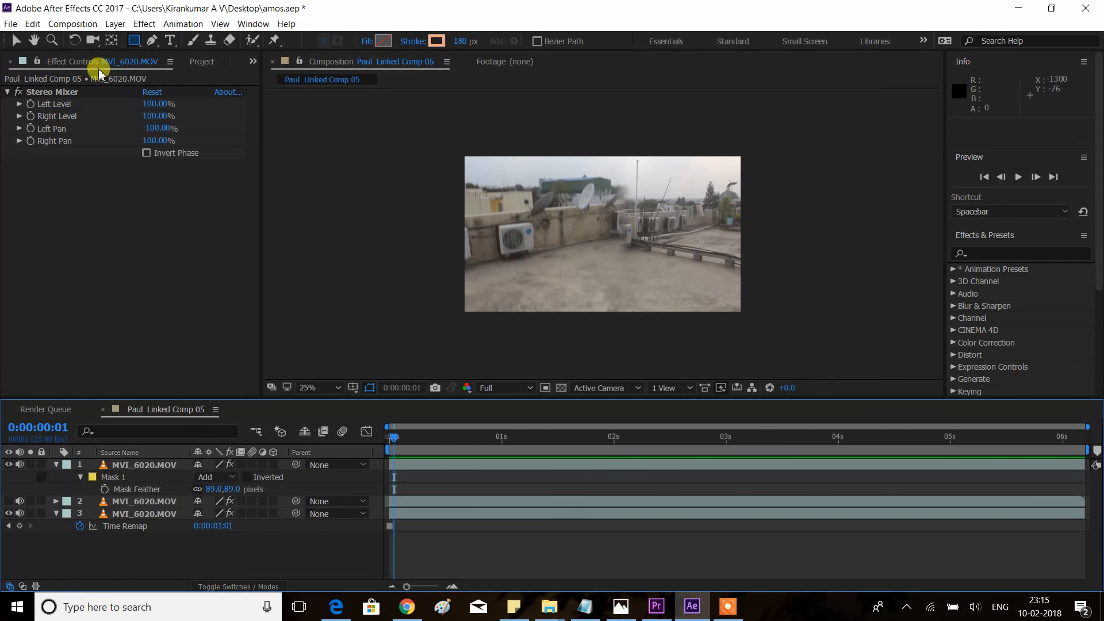
- At 0:00:00:00, make the top frozen layer 3D and move it down and back in depth until its wall aligns with the lower frame
click(13, 39)
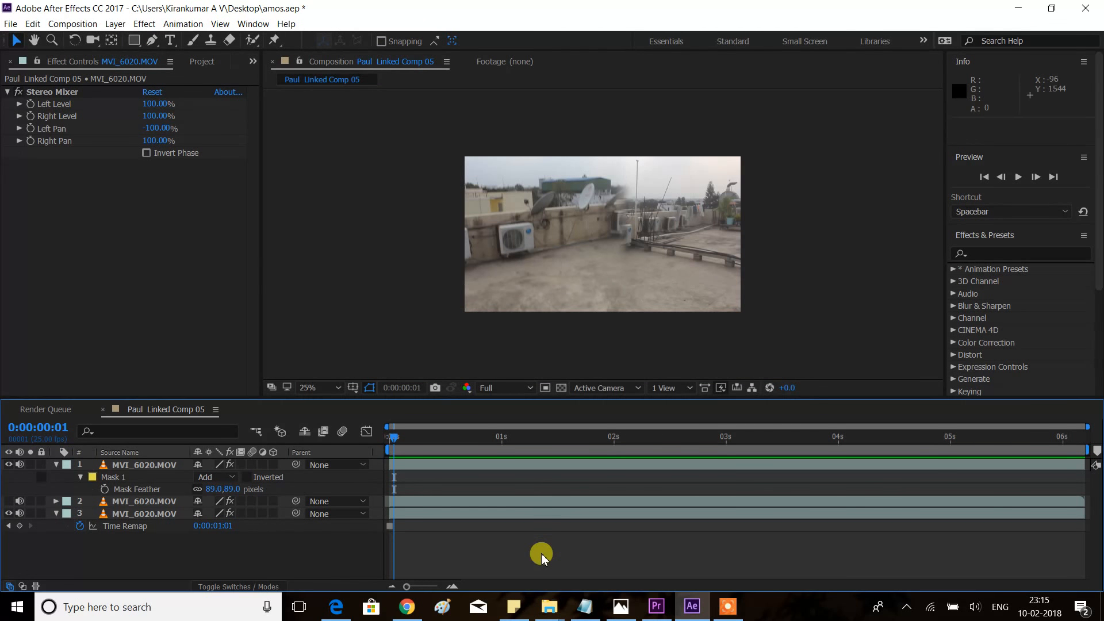
click(384, 439)
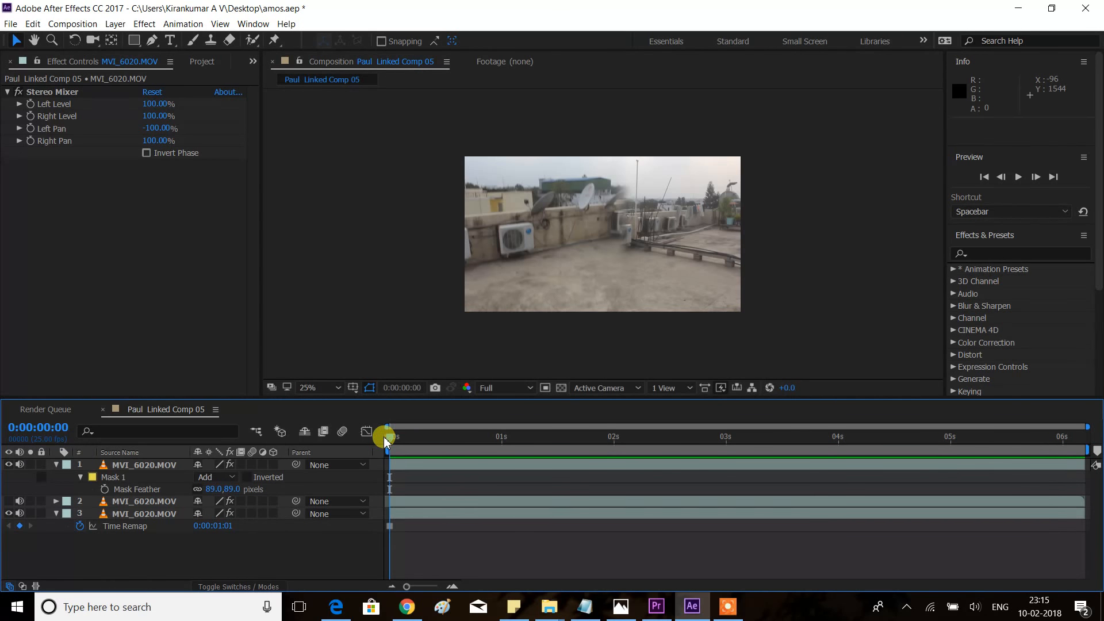
click(399, 470)
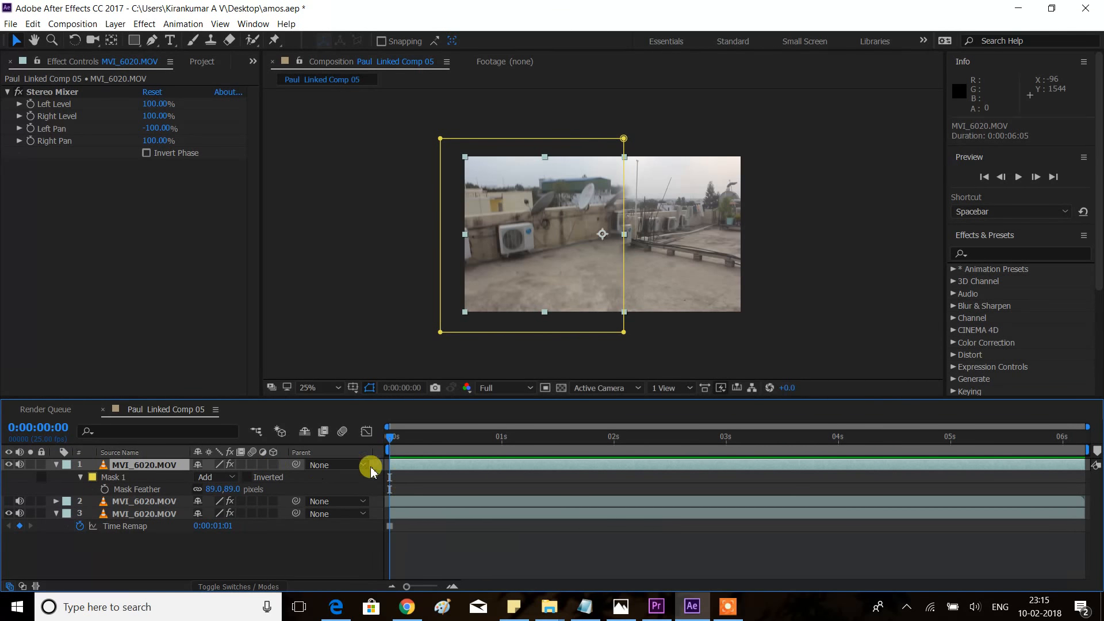
click(273, 465)
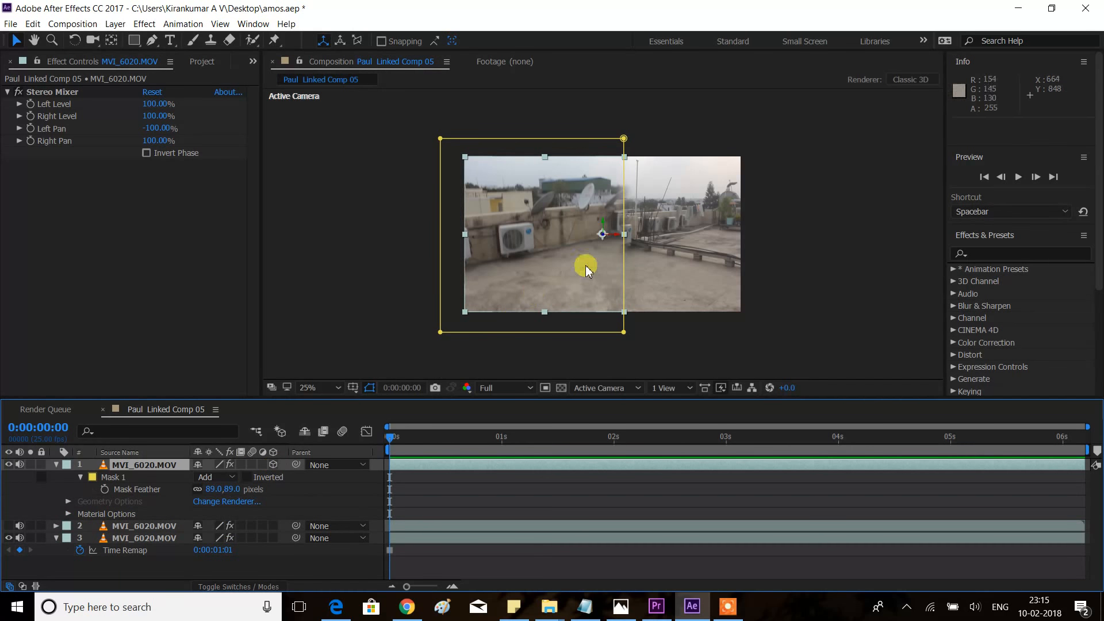
mouse_move(599, 231)
mouse_down()
mouse_move(607, 247)
mouse_move(595, 202)
mouse_move(603, 238)
mouse_up()
click(687, 328)
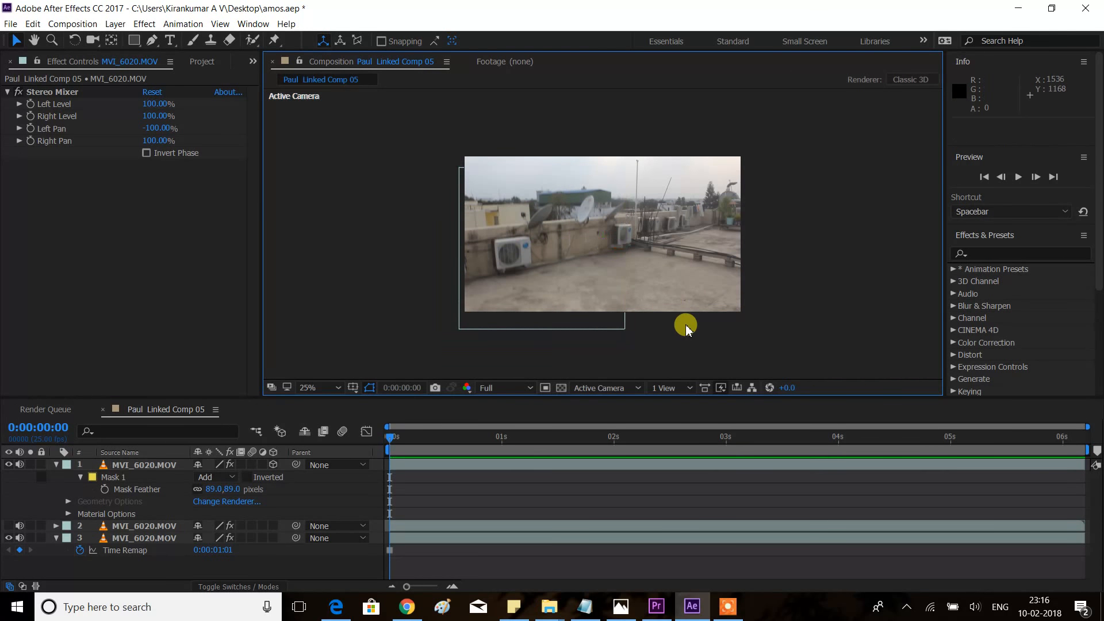
- Inspect the aligned seam up close and compare the image with the top frozen layer hidden and shown, leaving it shown
scroll(657, 248, up, 3)
scroll(670, 253, down, 1)
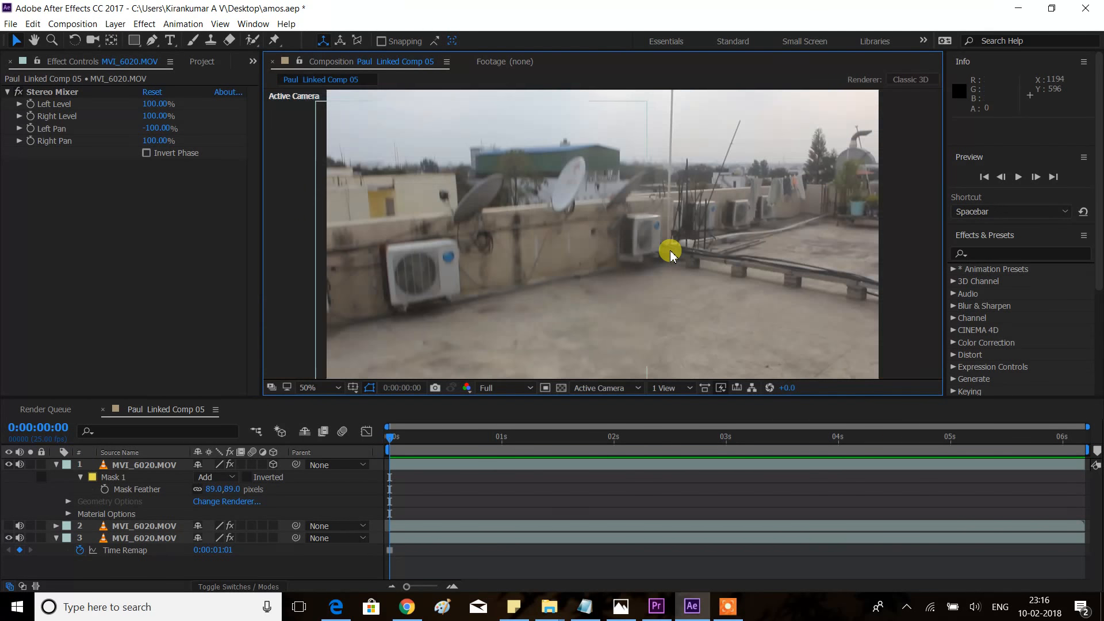
scroll(670, 254, down, 1)
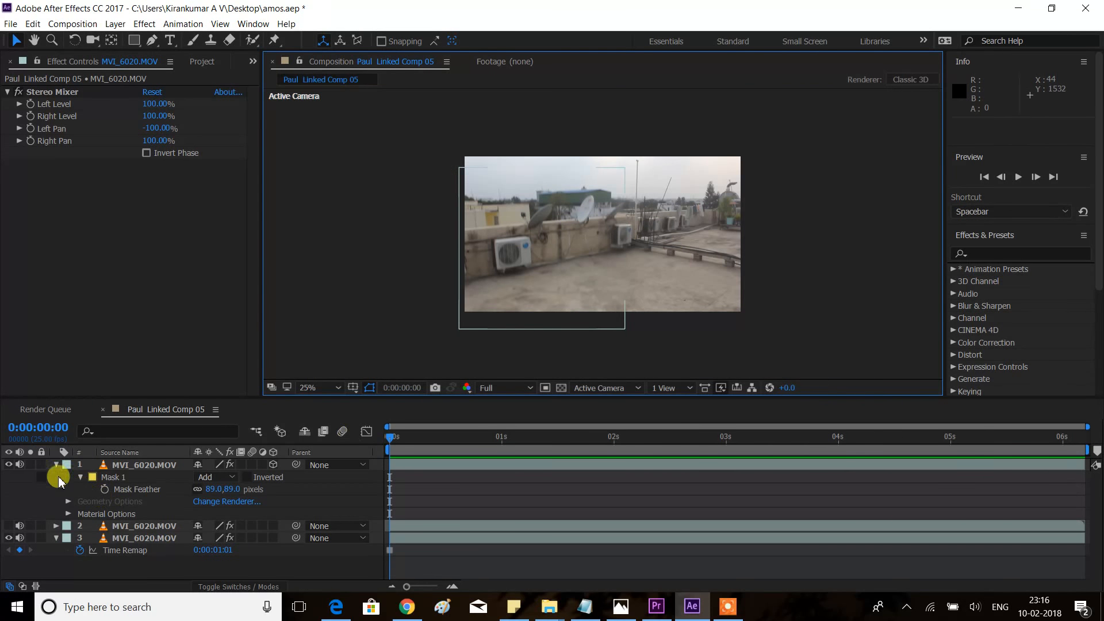
click(11, 466)
click(11, 465)
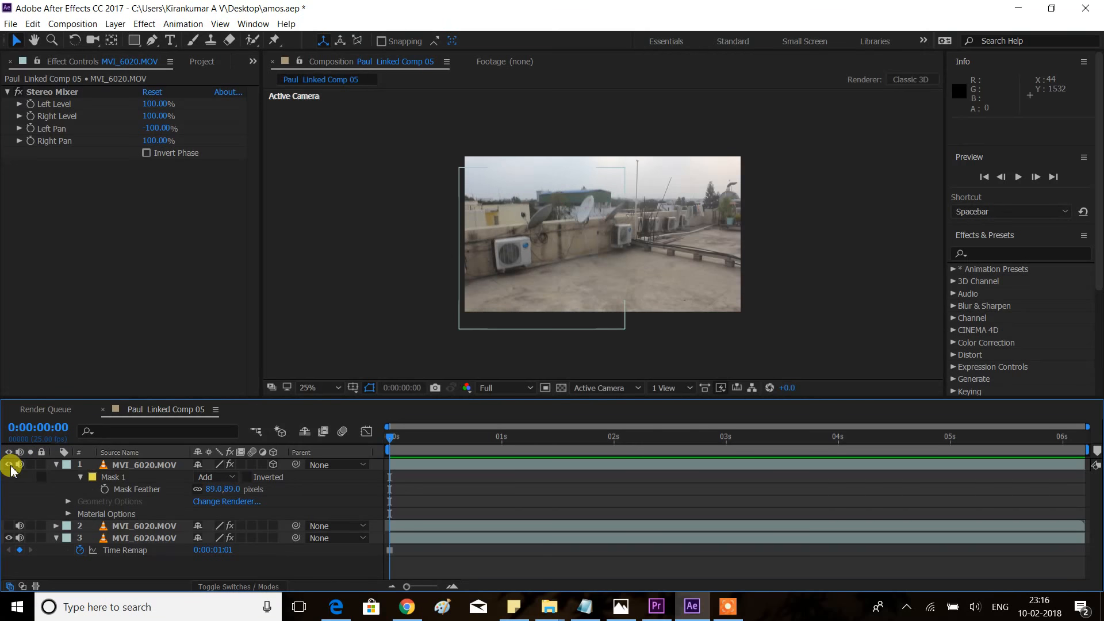
click(11, 466)
click(10, 467)
click(10, 466)
click(10, 466)
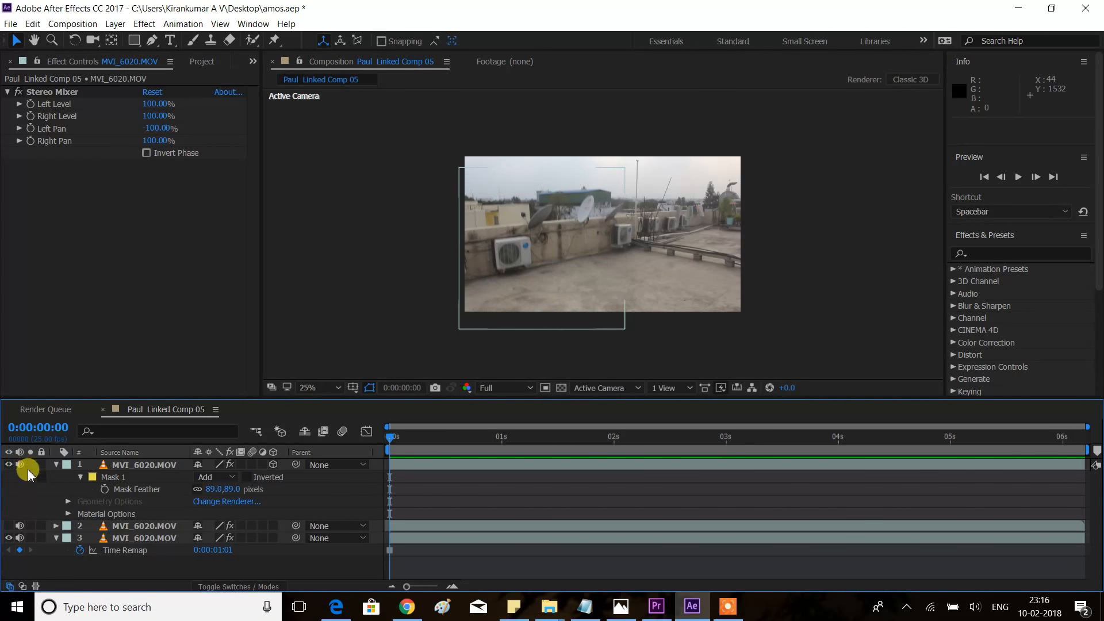
- Pre-compose the two frozen MVI_6020.MOV layers as Pre-comp 1, moving all attributes into the new composition
click(126, 466)
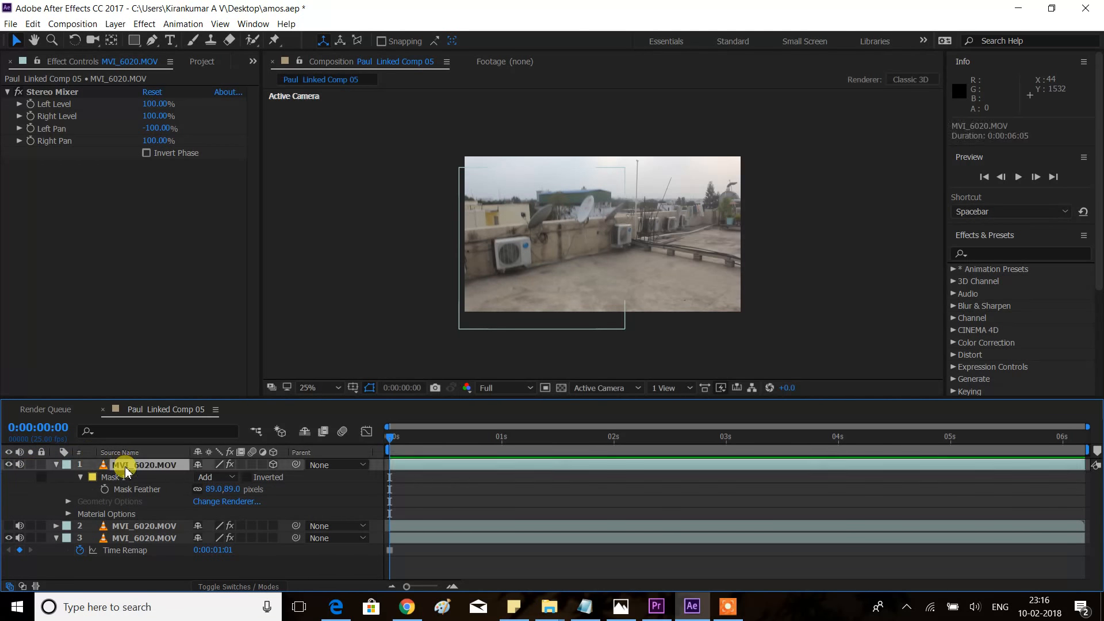
ctrl+click(124, 541)
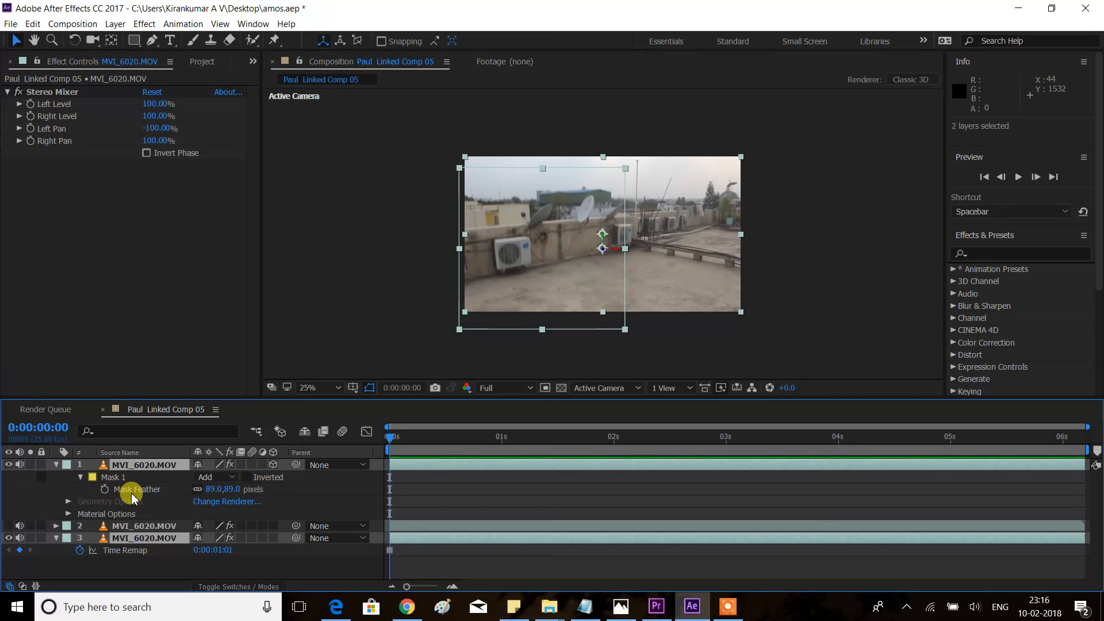
click(88, 26)
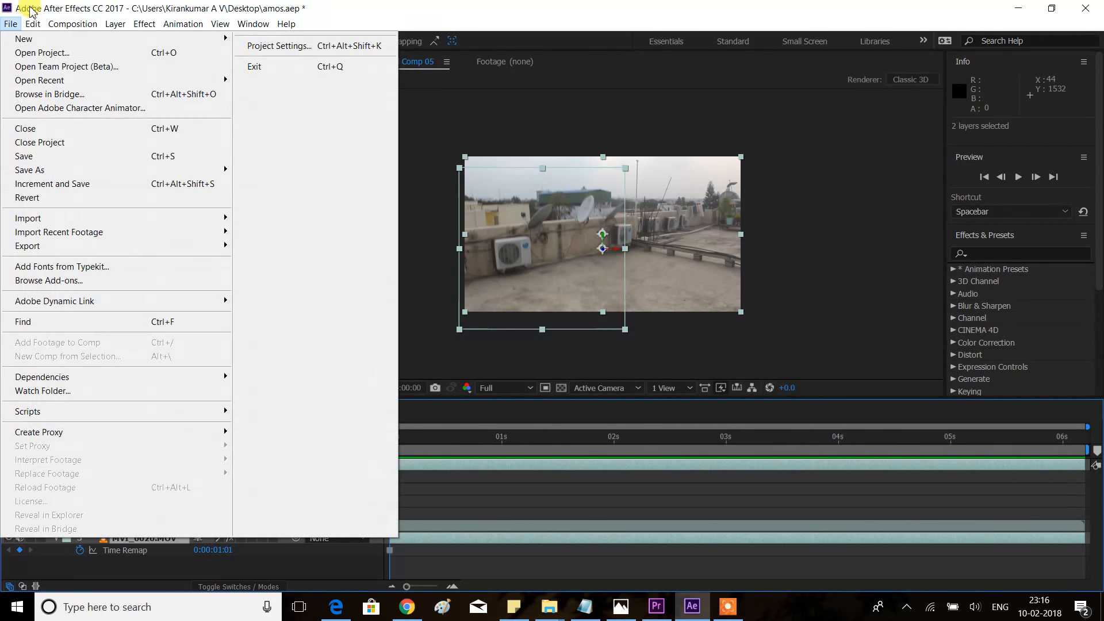
mouse_move(33, 24)
mouse_move(74, 389)
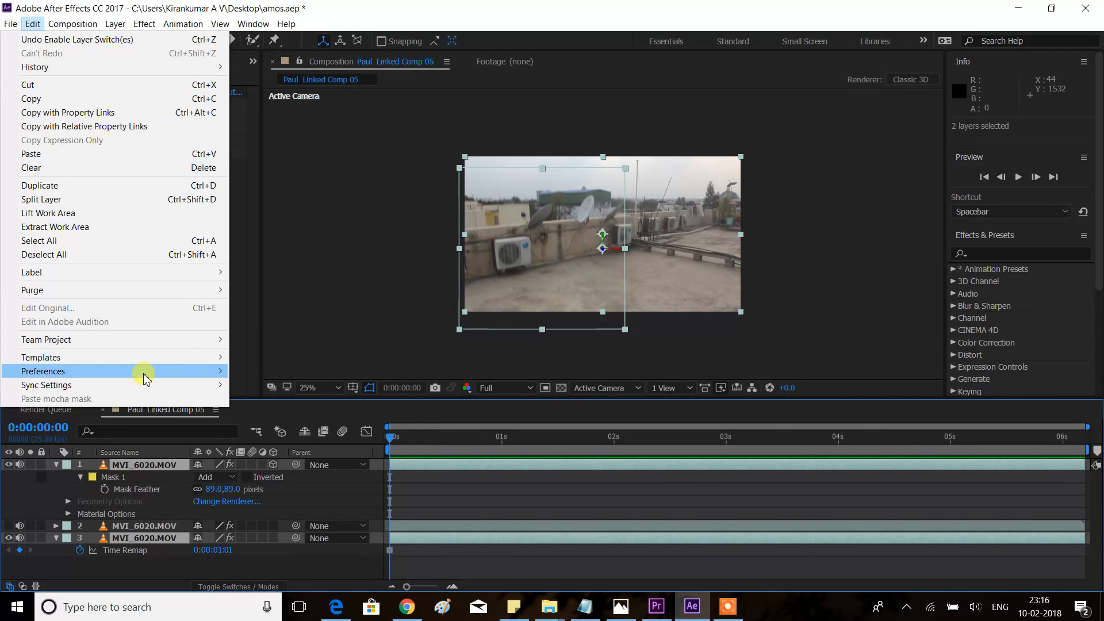
mouse_move(144, 378)
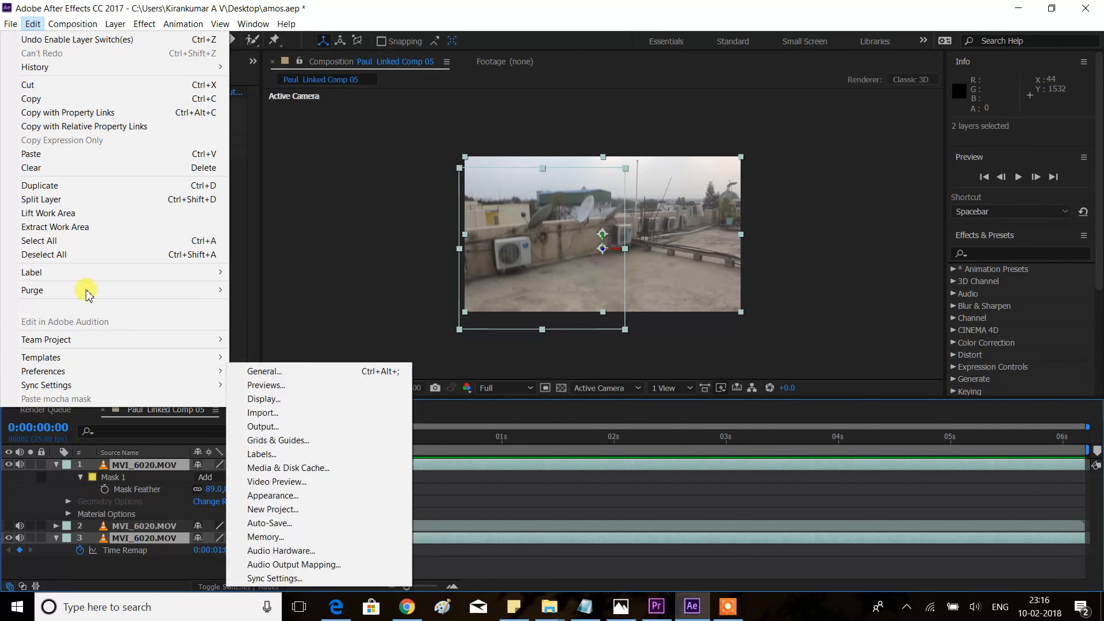
mouse_move(115, 23)
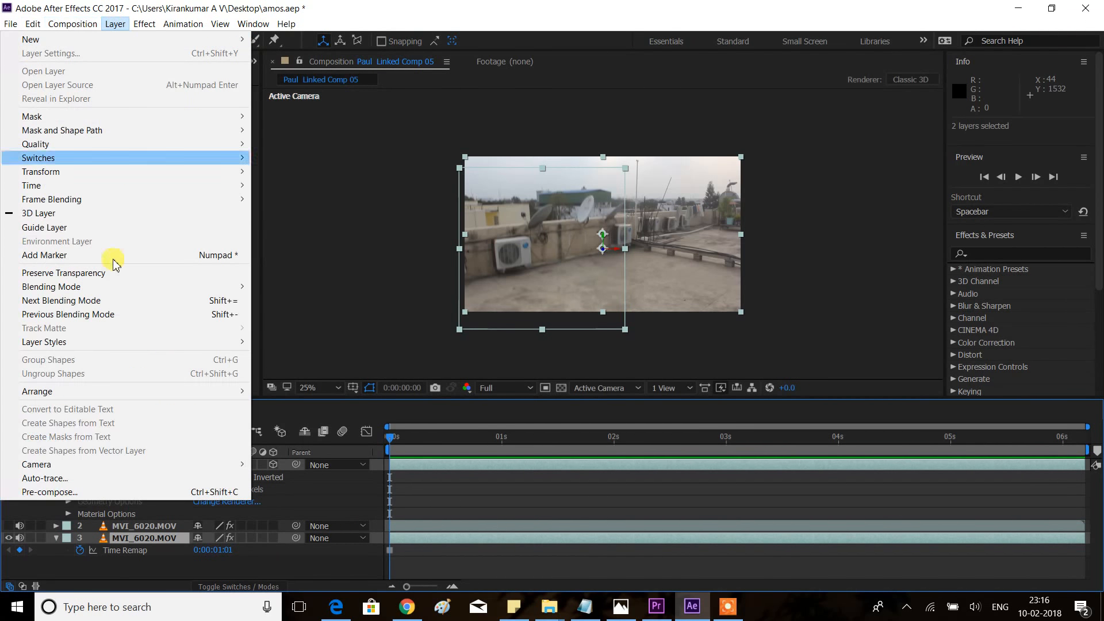
click(123, 492)
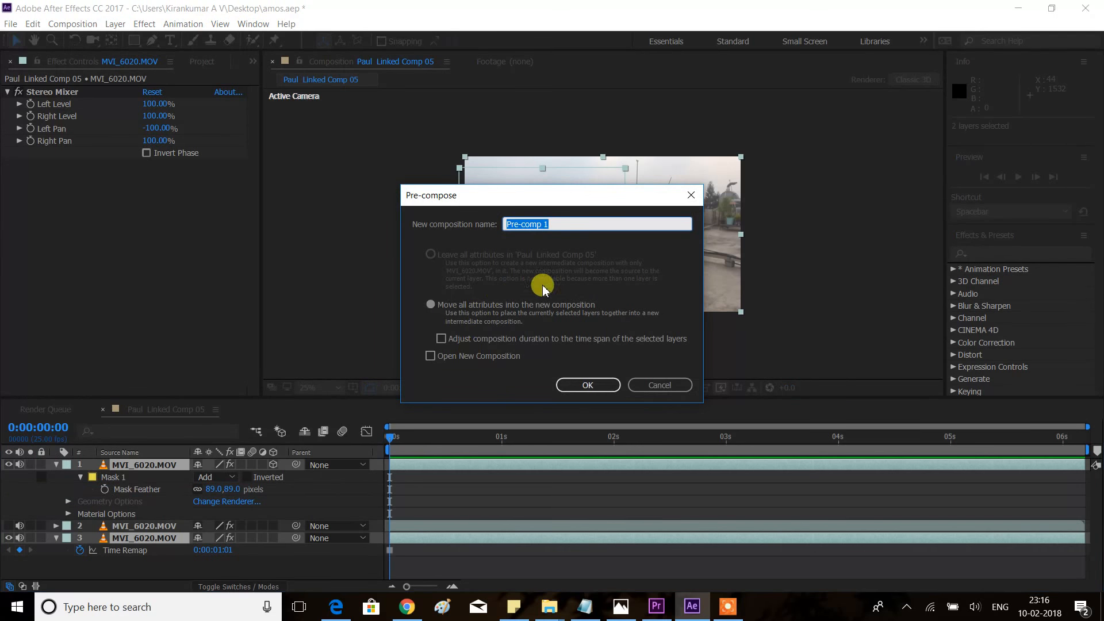
click(432, 304)
click(588, 385)
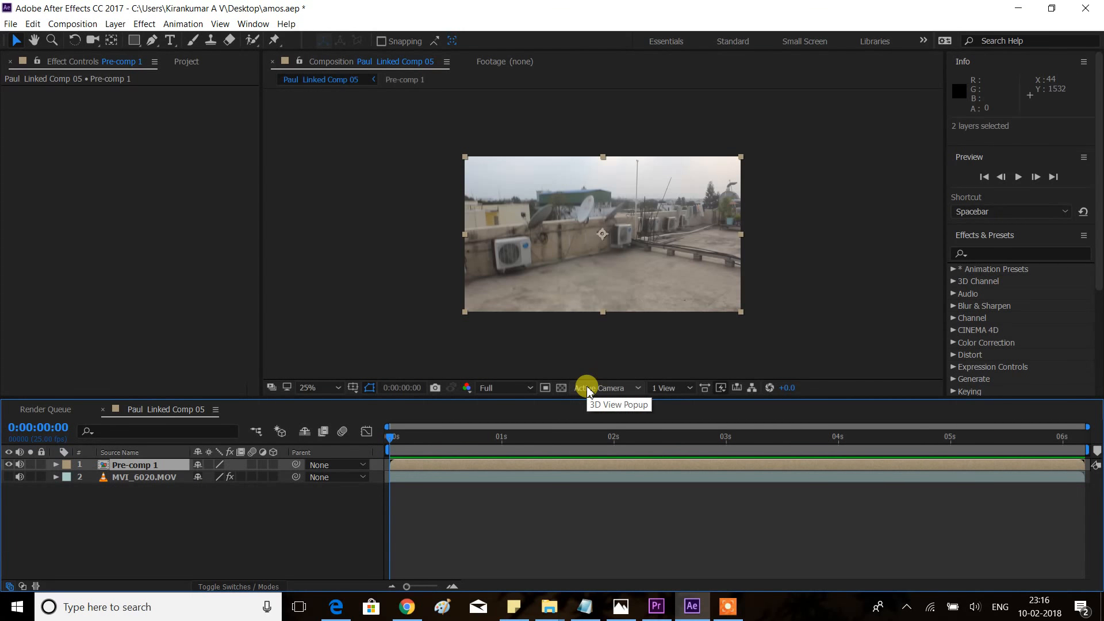
- Hide the Pre-comp 1 layer, show the original MVI_6020.MOV layer and select it
click(10, 466)
click(9, 477)
click(127, 477)
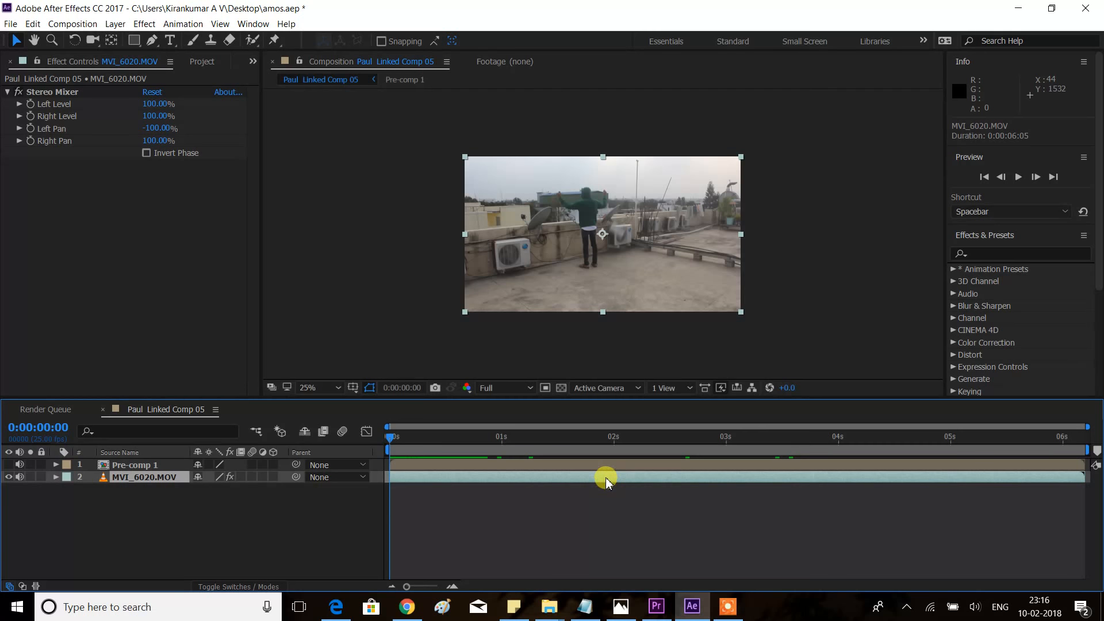
- Switch to the Motion Tracking workspace and start 3D camera tracking on the MVI_6020.MOV layer, accepting the warning about masks and effects
click(922, 41)
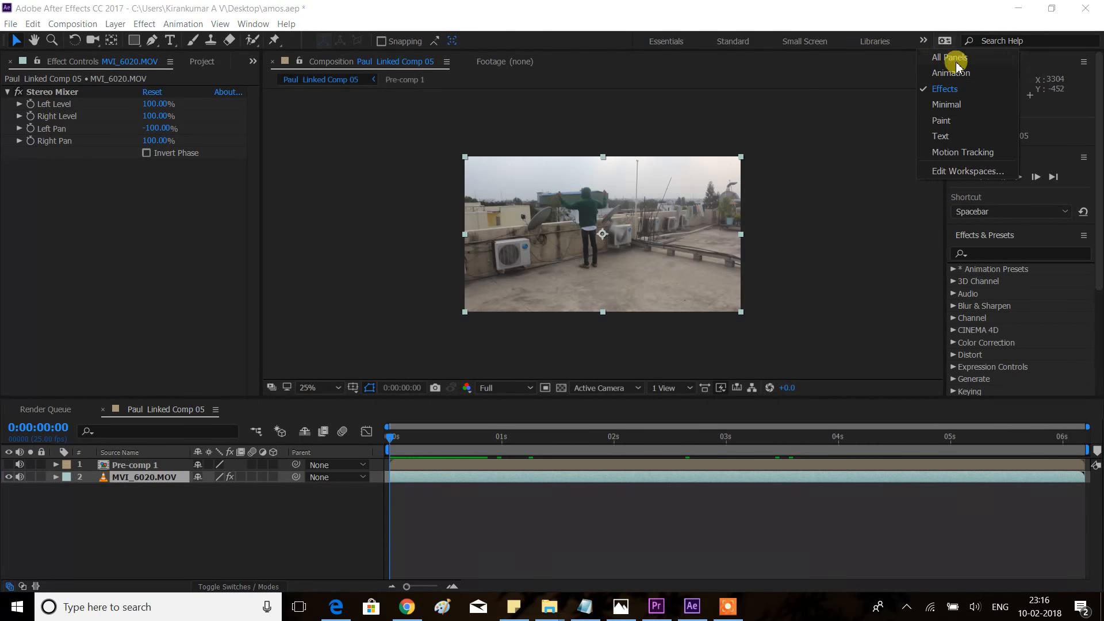
click(953, 153)
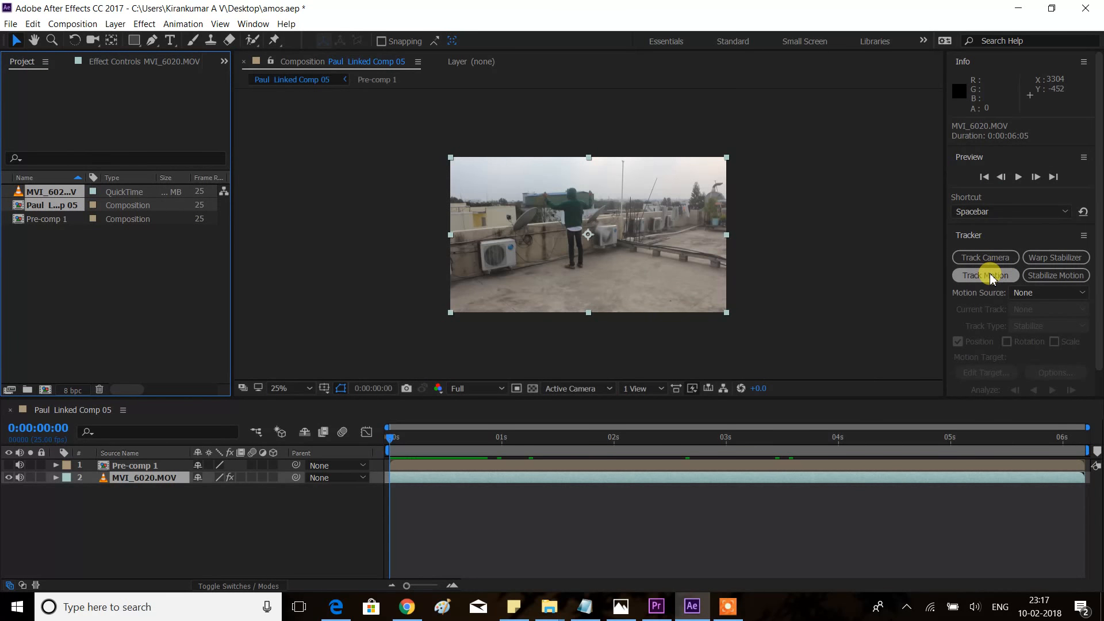
click(981, 259)
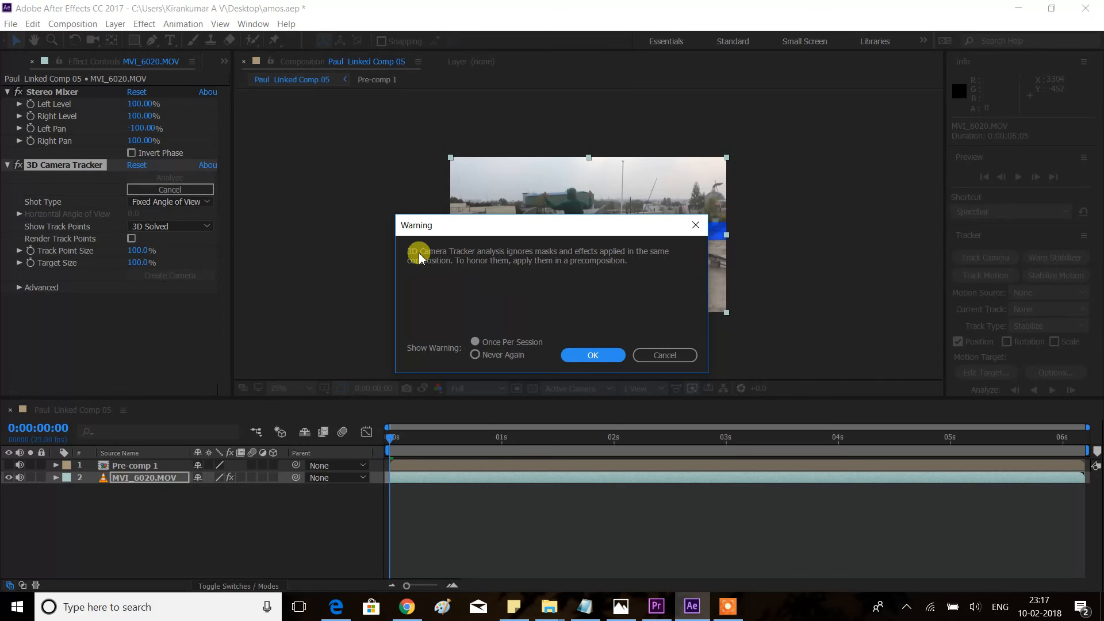
click(593, 356)
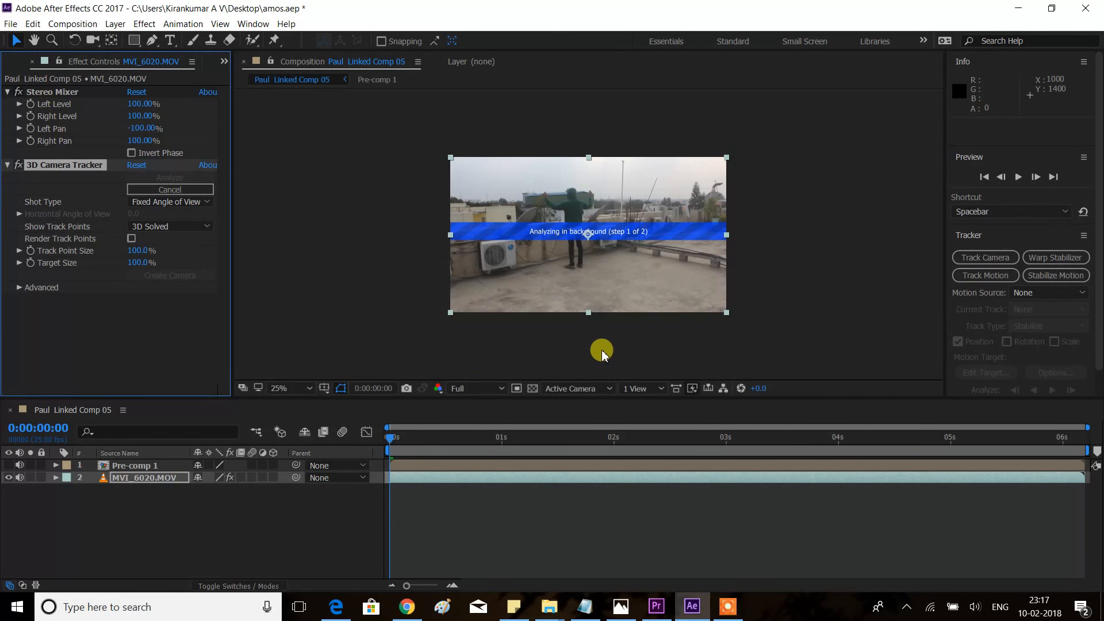